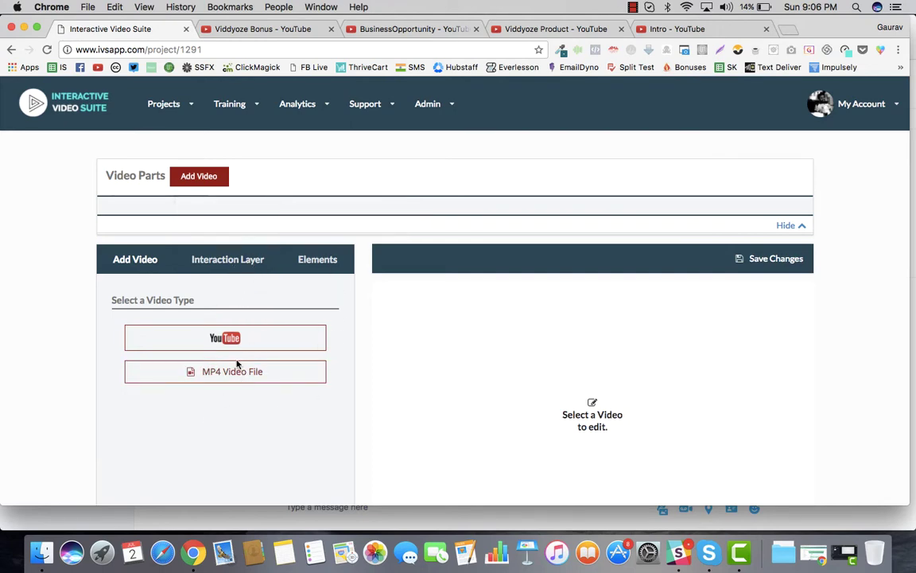
Step: Load the Viddyoze Review project (1291) from the Projects list in the top navigation
{"action": "scroll", "coordinate": [307, 374], "scroll_direction": "down", "scroll_amount": 5}
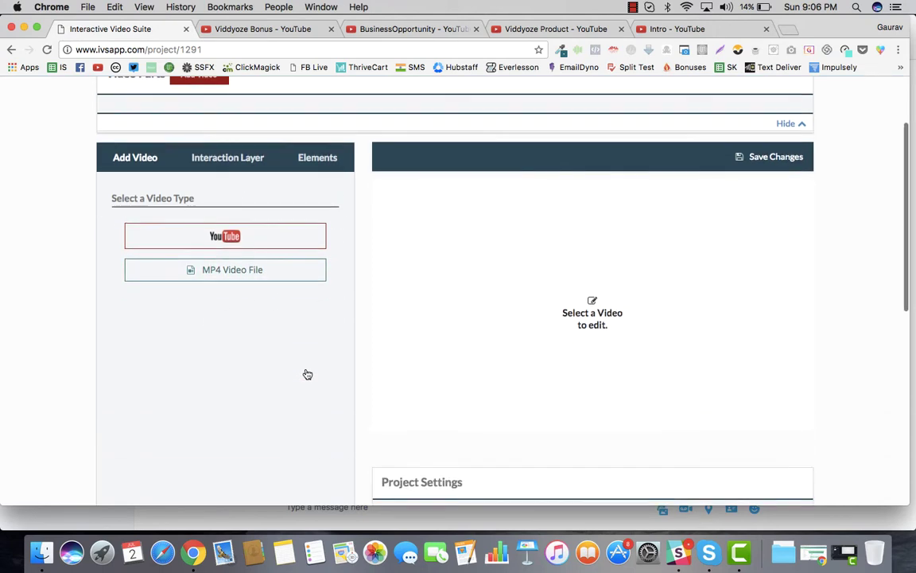
{"action": "scroll", "coordinate": [307, 375], "scroll_direction": "up", "scroll_amount": 3}
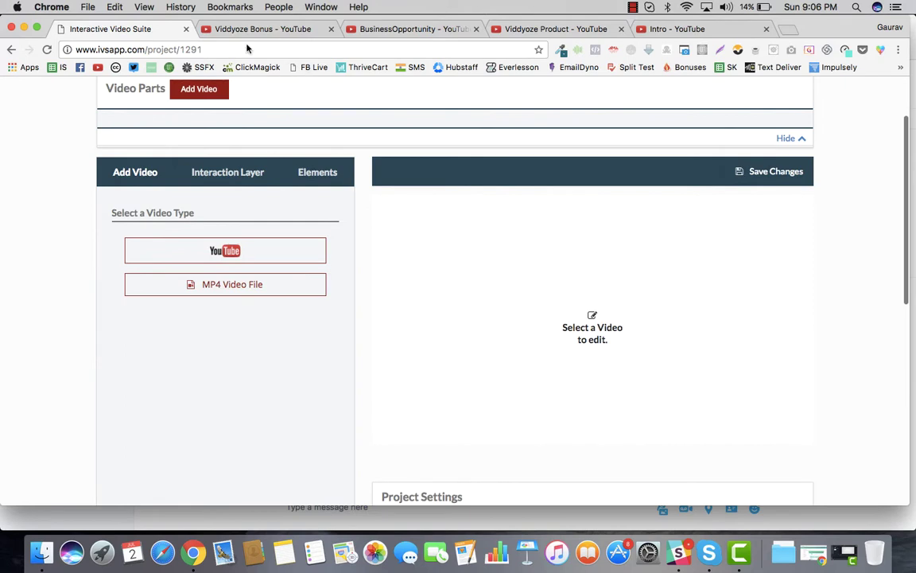
{"action": "scroll", "coordinate": [286, 295], "scroll_direction": "up", "scroll_amount": 3}
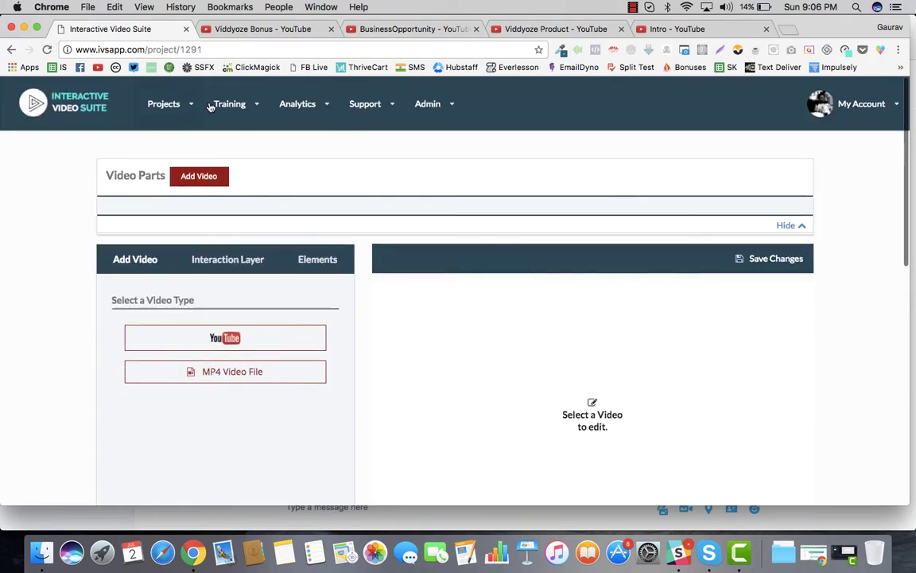
{"action": "left_click", "coordinate": [166, 105]}
{"action": "left_click", "coordinate": [171, 162]}
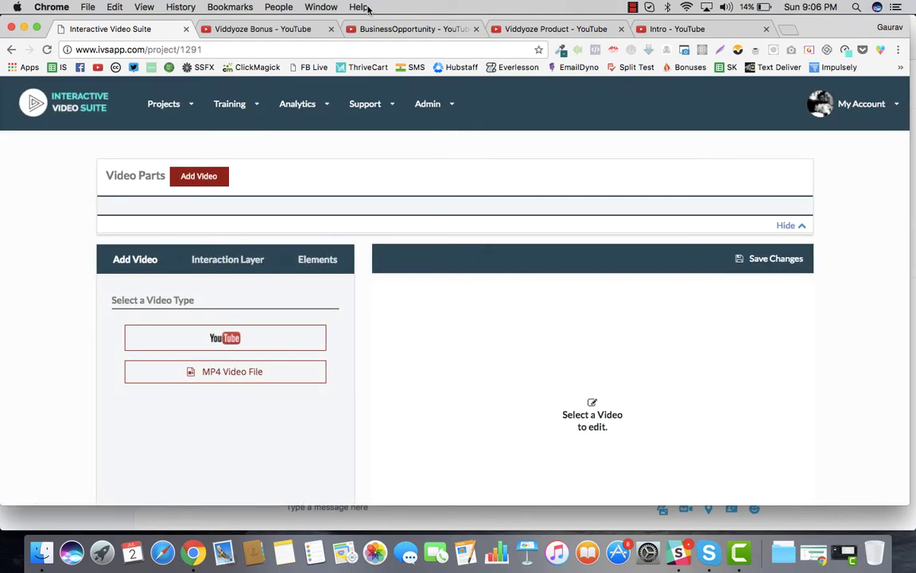
Step: Copy the Intro video's YouTube URL from its browser tab
{"action": "left_click", "coordinate": [296, 29]}
{"action": "left_click", "coordinate": [408, 29]}
{"action": "left_click", "coordinate": [517, 30]}
{"action": "left_click", "coordinate": [680, 30]}
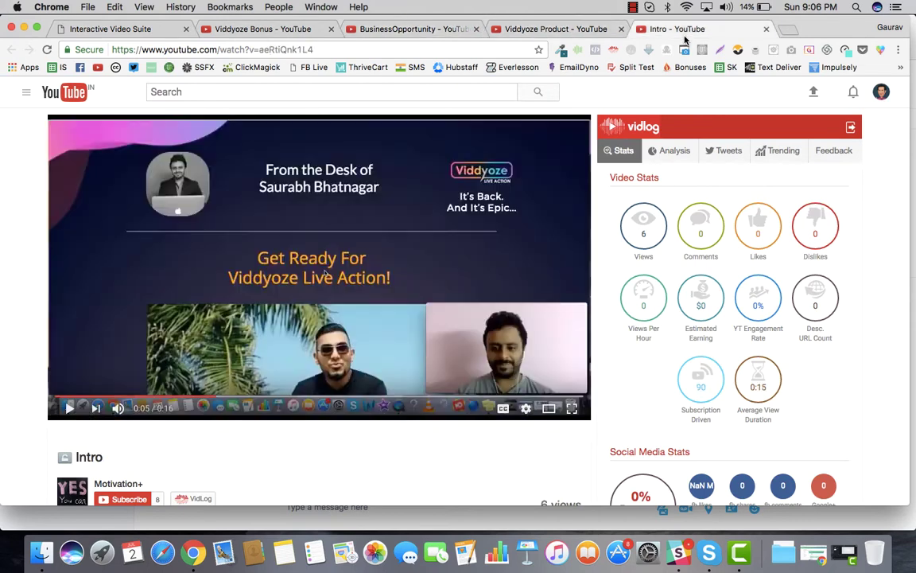
{"action": "left_click", "coordinate": [311, 49]}
{"action": "key", "text": "super+c"}
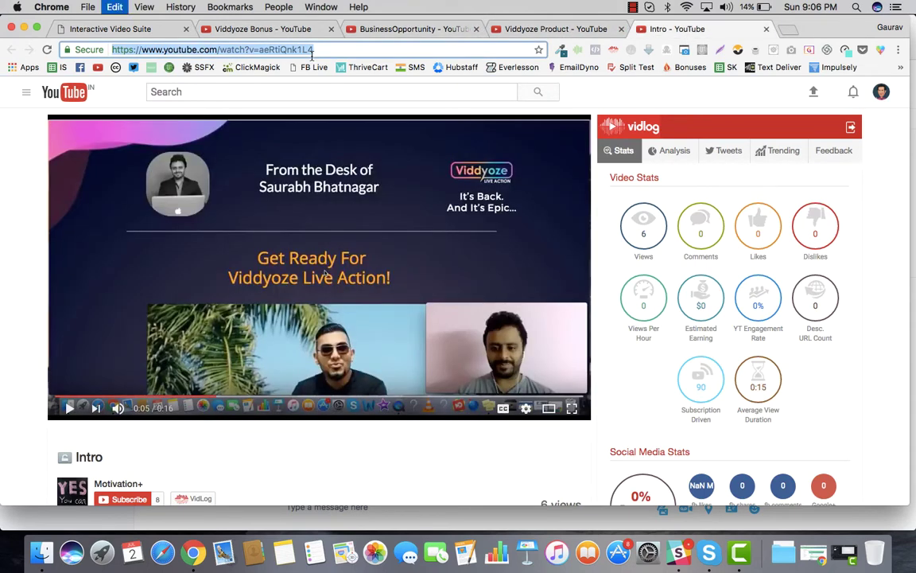
{"action": "left_click", "coordinate": [122, 29]}
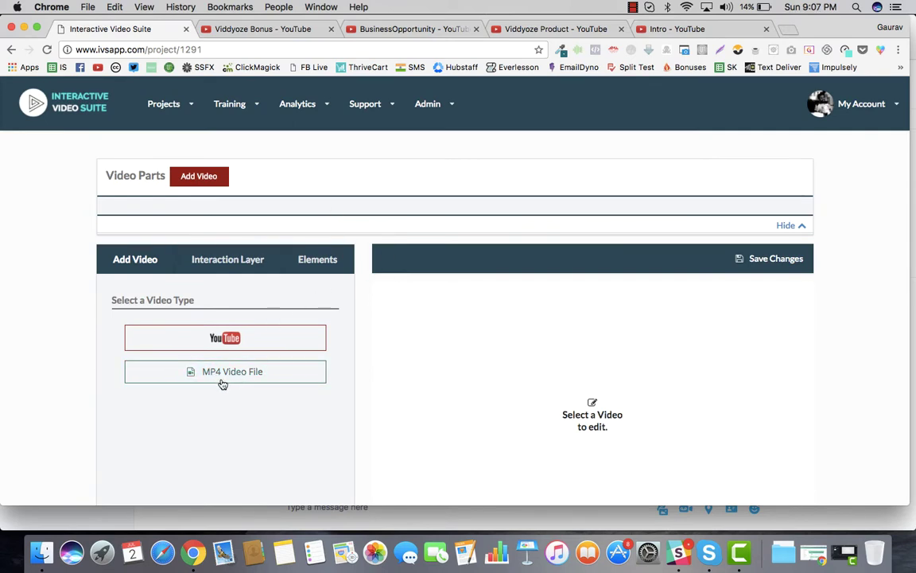
Step: Add a YouTube video part named 'The Intro' using the copied Intro URL
{"action": "left_click", "coordinate": [252, 381]}
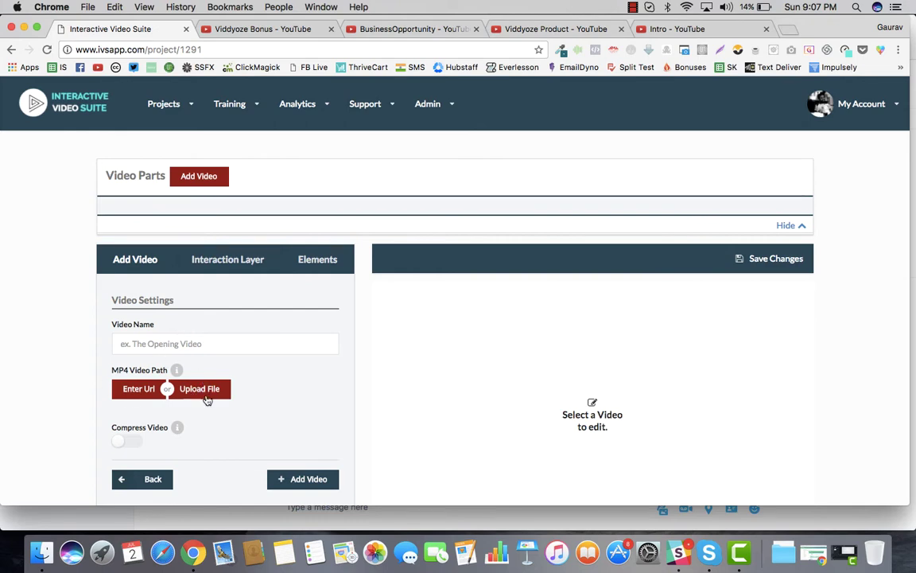
{"action": "left_click", "coordinate": [141, 481]}
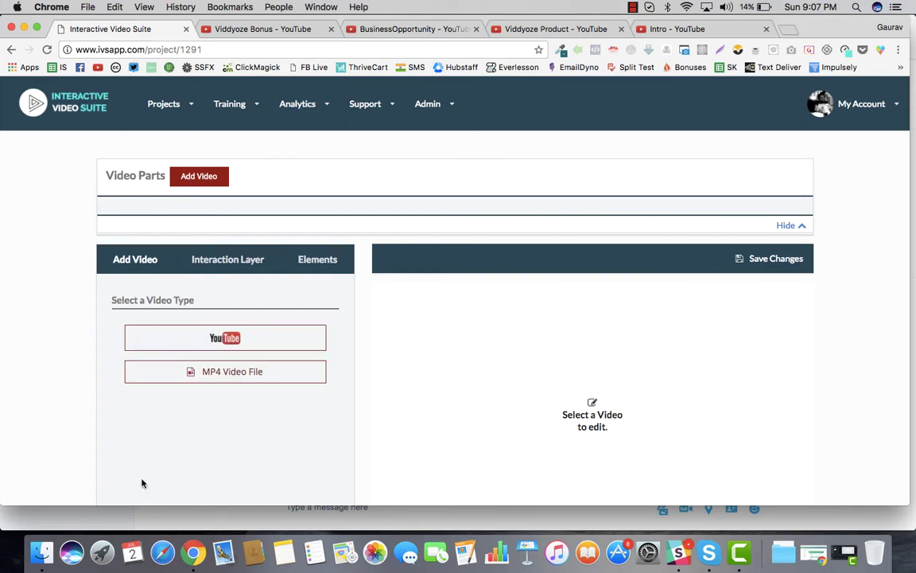
{"action": "left_click", "coordinate": [225, 339]}
{"action": "left_click", "coordinate": [219, 340]}
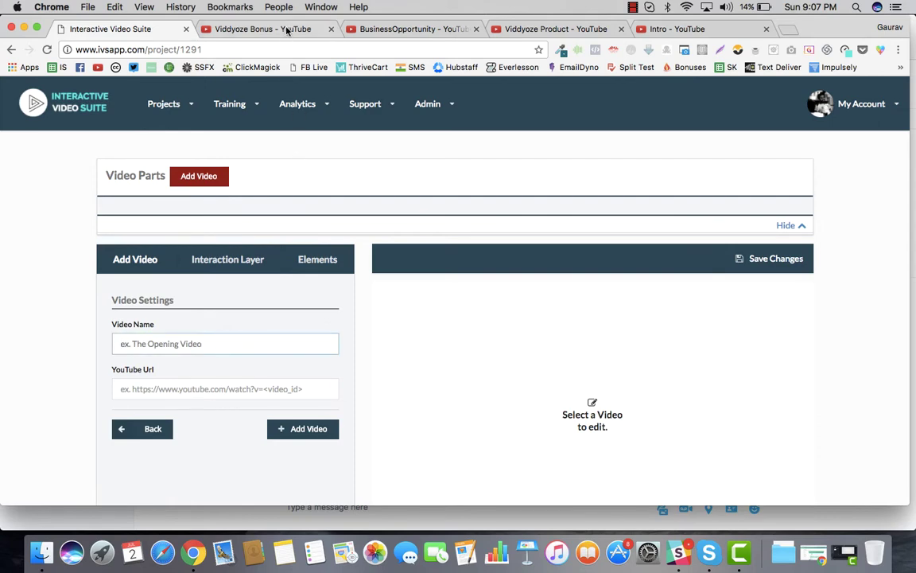
{"action": "left_click", "coordinate": [676, 28]}
{"action": "left_click", "coordinate": [466, 48]}
{"action": "key", "text": "super+c"}
{"action": "left_click", "coordinate": [132, 33]}
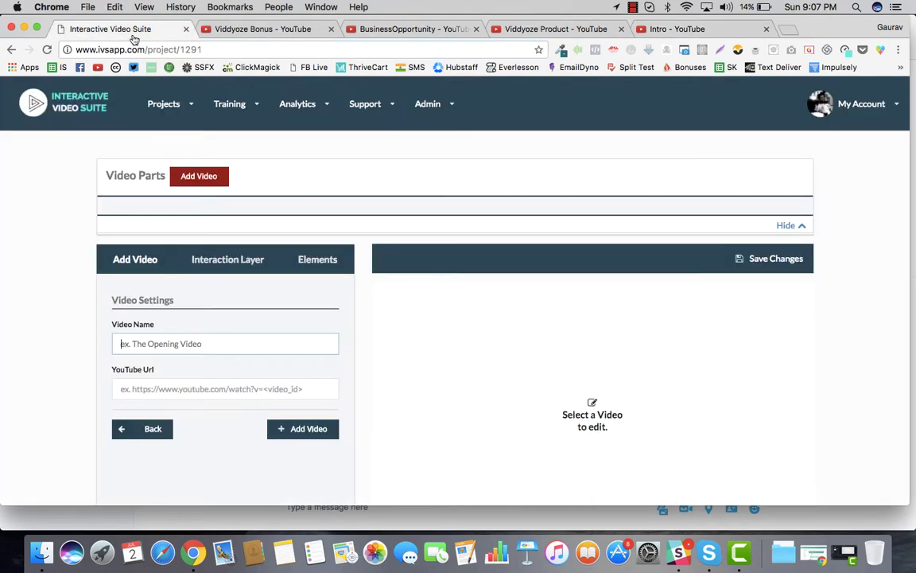
{"action": "type", "text": "The I"}
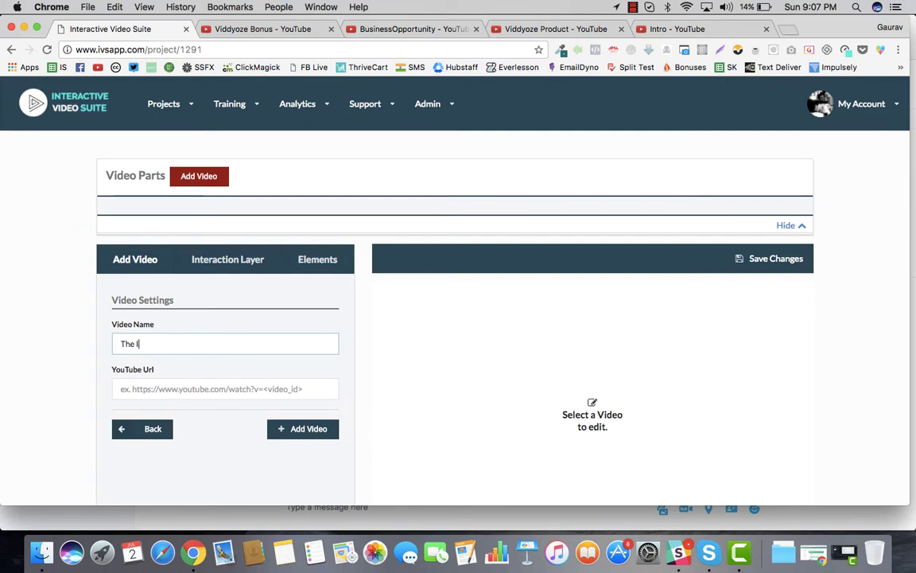
{"action": "left_click", "coordinate": [198, 387]}
{"action": "key", "text": "super+v"}
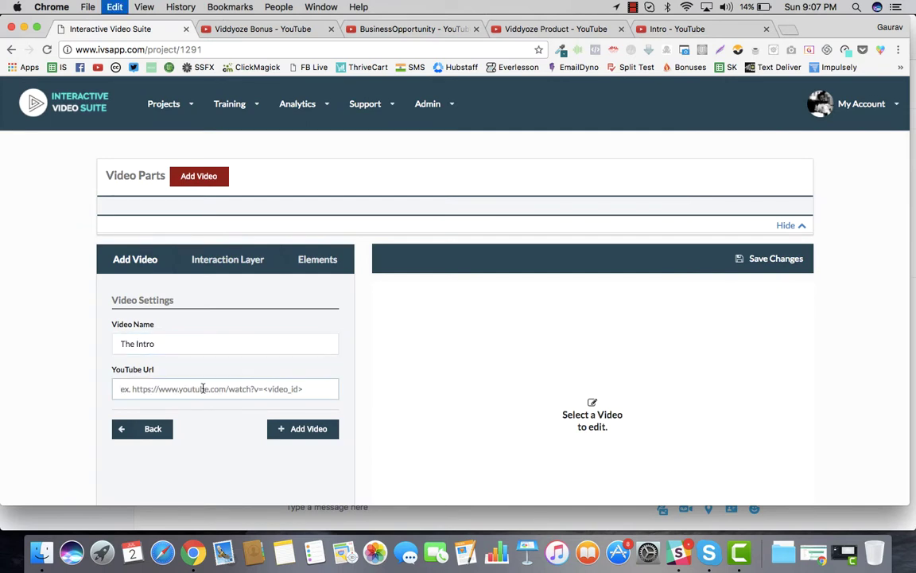
{"action": "left_click", "coordinate": [299, 429]}
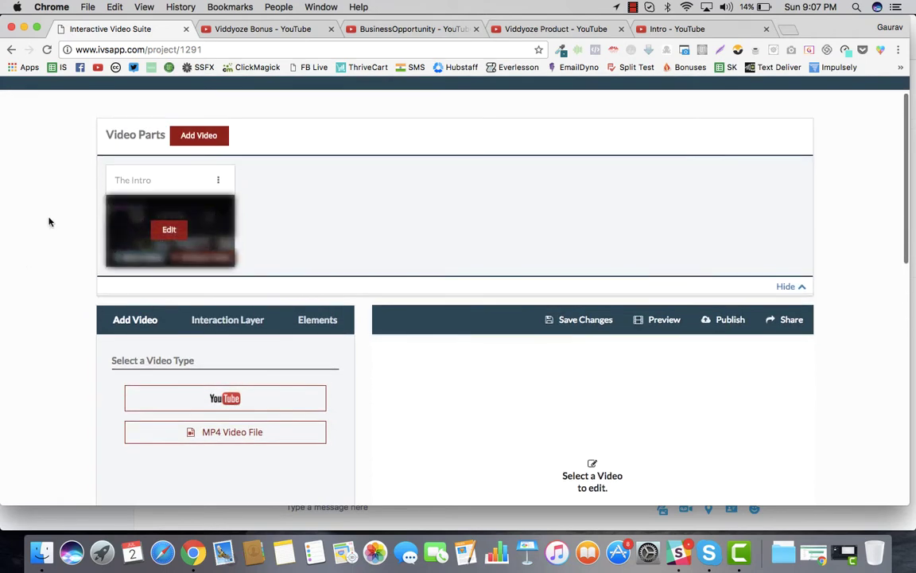
Step: Edit The Intro part and view its Video Actions 'Set as' options (Start Video, Fallback Video)
{"action": "mouse_move", "coordinate": [202, 229]}
{"action": "scroll", "coordinate": [68, 317], "scroll_direction": "down", "scroll_amount": 3}
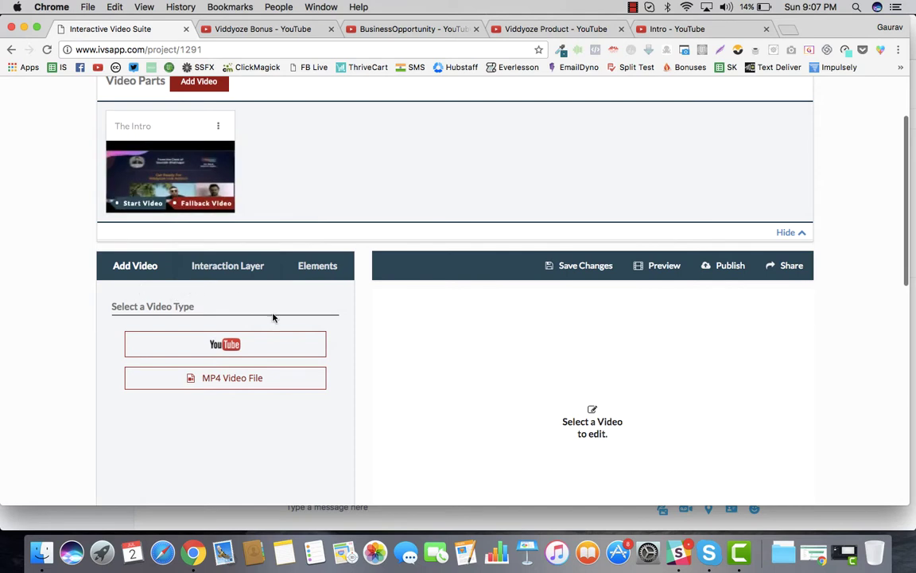
{"action": "mouse_move", "coordinate": [222, 197]}
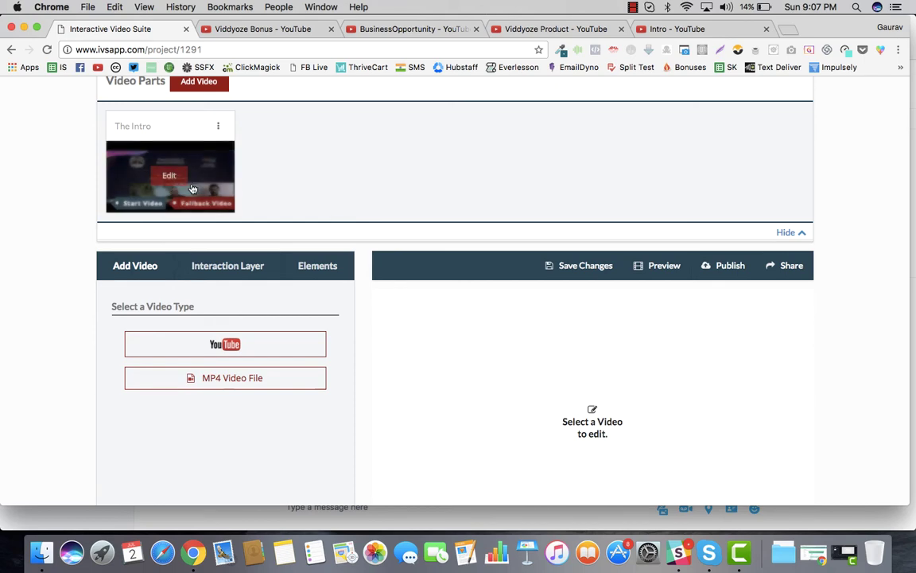
{"action": "left_click", "coordinate": [170, 172]}
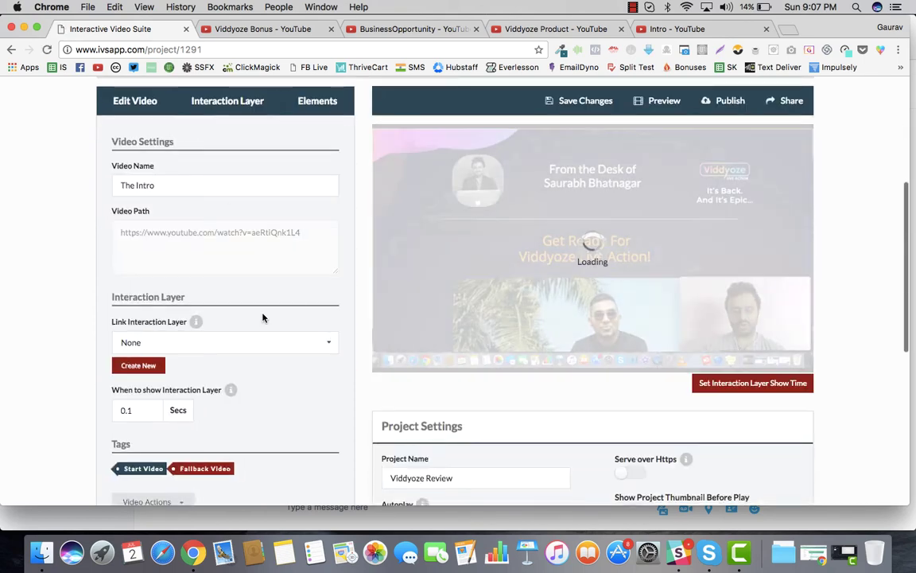
{"action": "scroll", "coordinate": [262, 318], "scroll_direction": "down", "scroll_amount": 5}
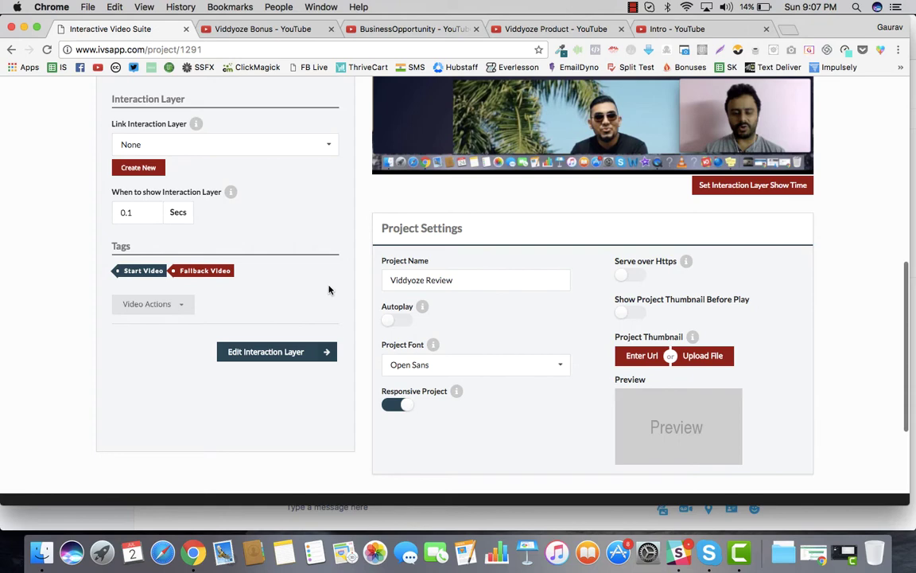
{"action": "scroll", "coordinate": [330, 289], "scroll_direction": "up", "scroll_amount": 1}
{"action": "left_click", "coordinate": [167, 302]}
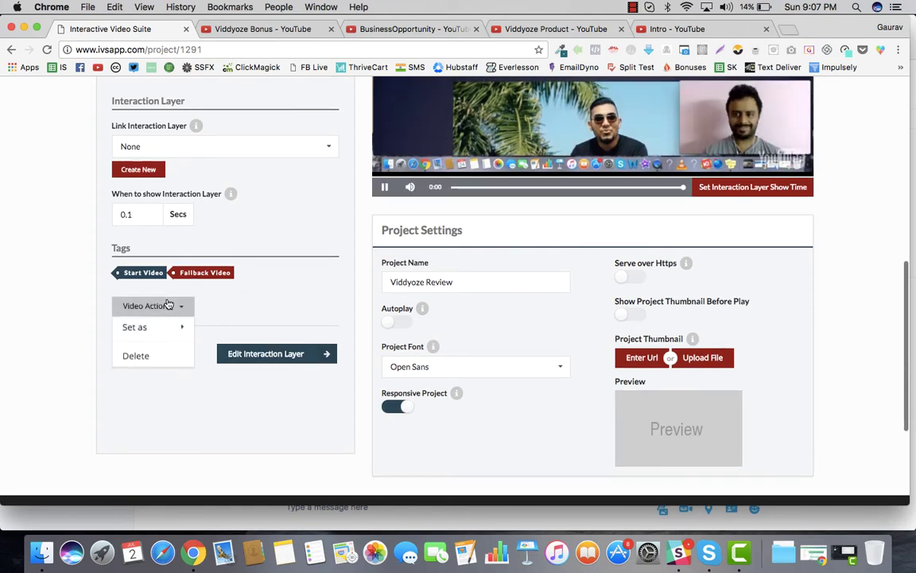
{"action": "mouse_move", "coordinate": [158, 329]}
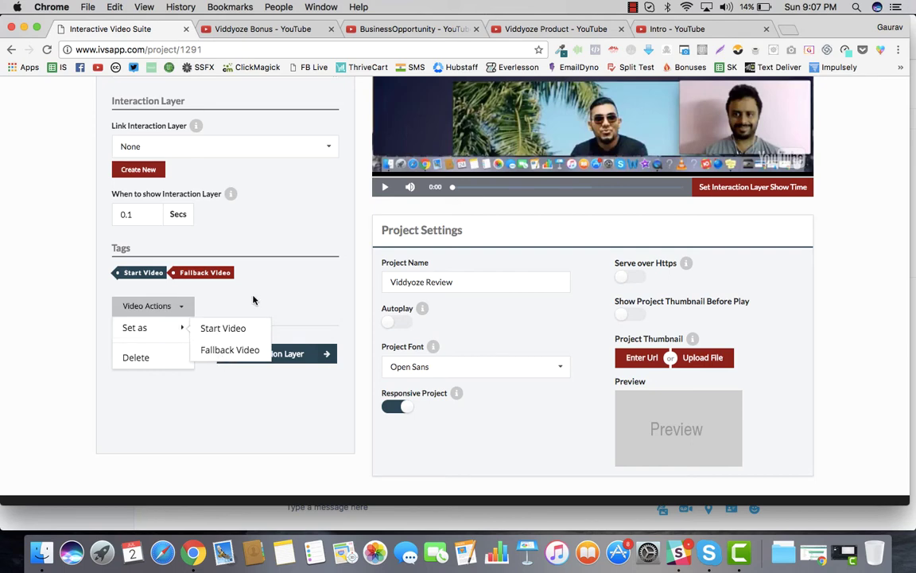
{"action": "scroll", "coordinate": [301, 229], "scroll_direction": "up", "scroll_amount": 10}
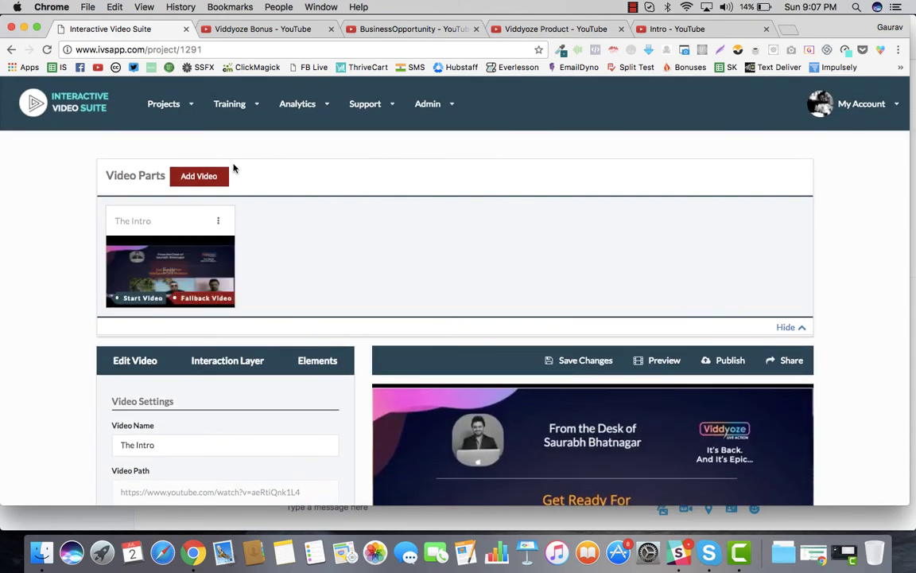
Step: Add a YouTube part named 'Product' with the Viddyoze Product video URL
{"action": "left_click", "coordinate": [195, 175]}
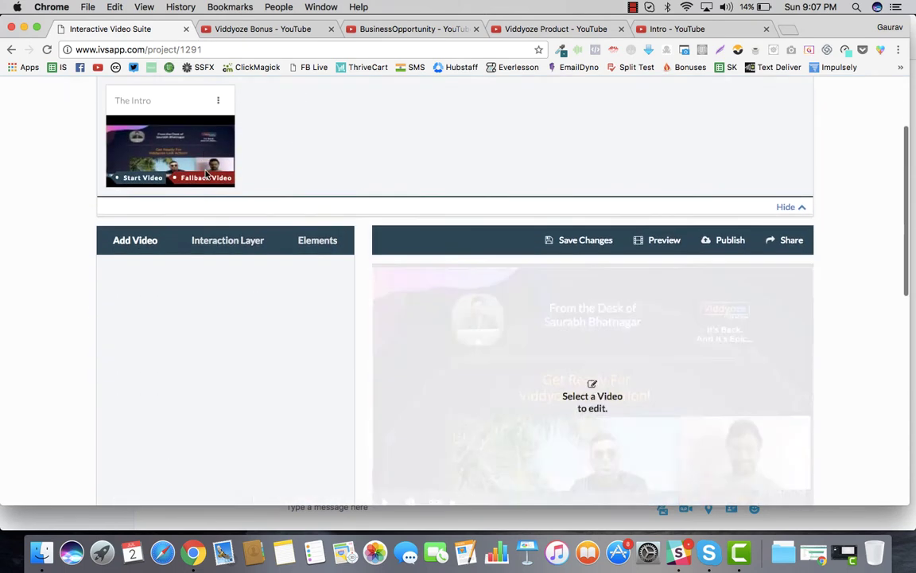
{"action": "scroll", "coordinate": [207, 195], "scroll_direction": "up", "scroll_amount": 4}
{"action": "scroll", "coordinate": [211, 279], "scroll_direction": "up", "scroll_amount": 2}
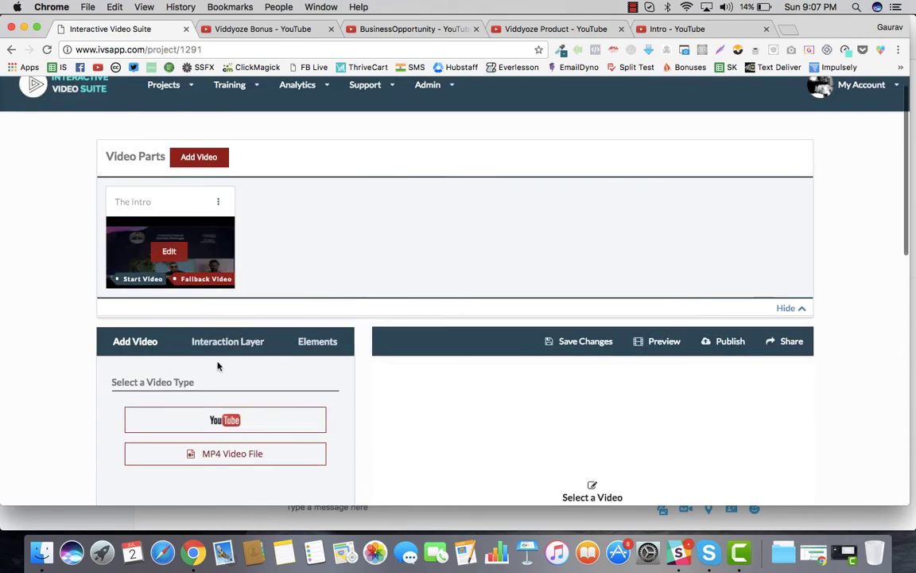
{"action": "left_click", "coordinate": [211, 419]}
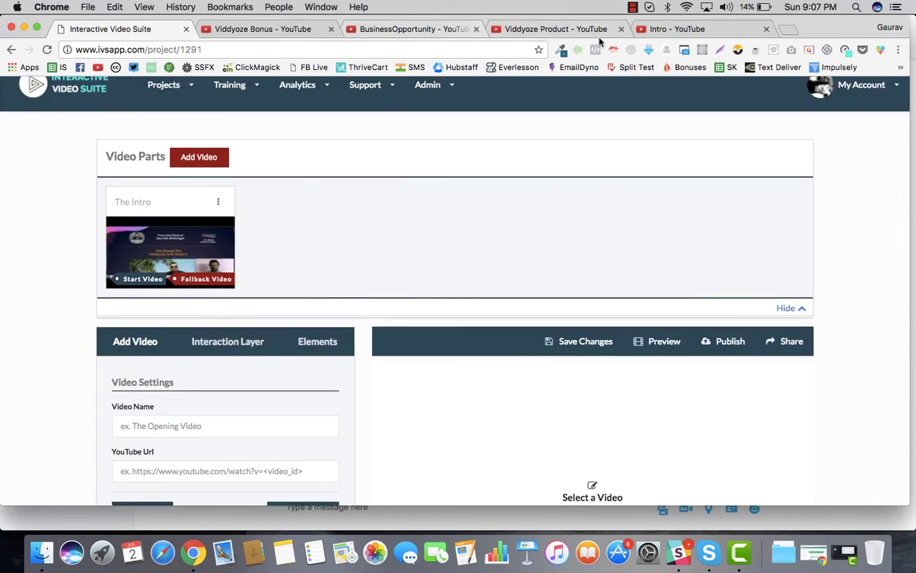
{"action": "left_click", "coordinate": [547, 28]}
{"action": "left_click", "coordinate": [388, 49]}
{"action": "left_click", "coordinate": [109, 29]}
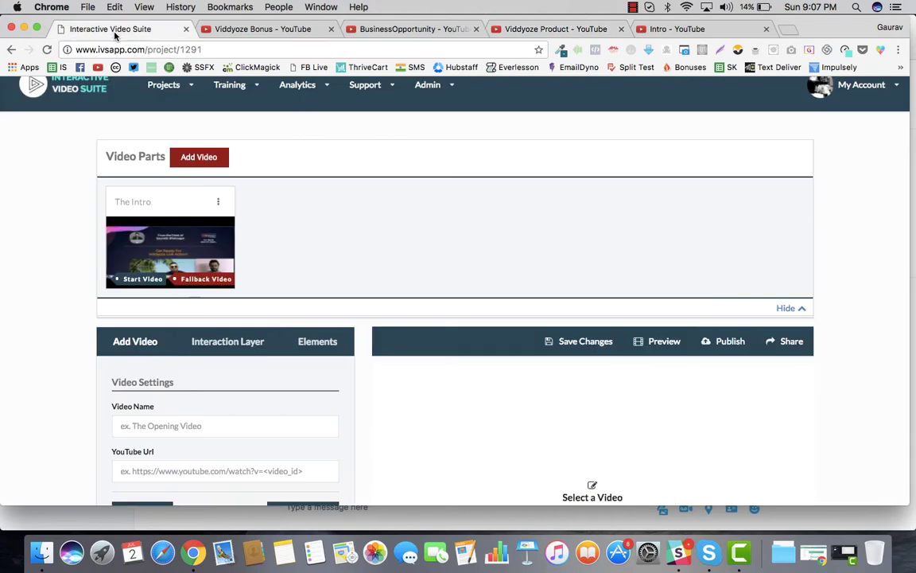
{"action": "scroll", "coordinate": [239, 322], "scroll_direction": "down", "scroll_amount": 3}
{"action": "left_click", "coordinate": [215, 278]}
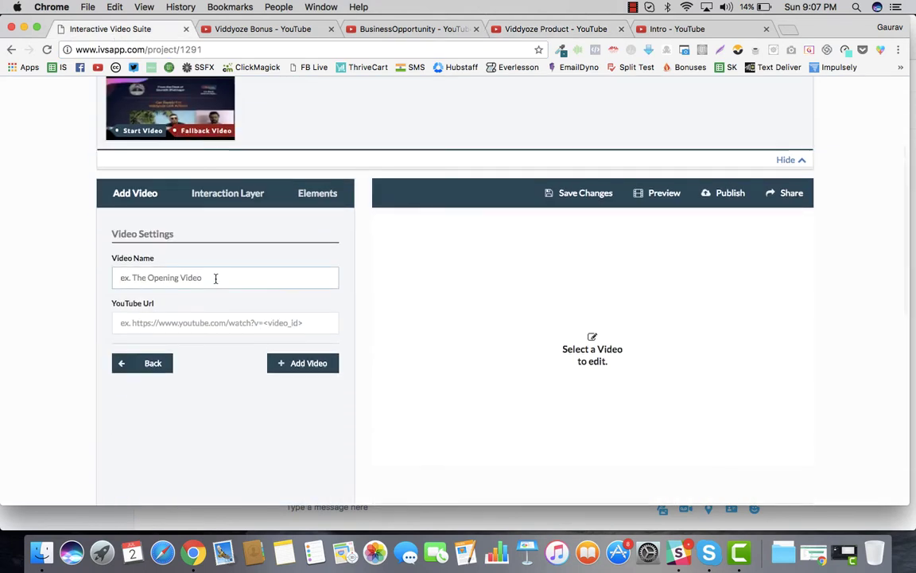
{"action": "type", "text": "Product"}
{"action": "left_click", "coordinate": [245, 329]}
{"action": "key", "text": "super+v"}
{"action": "left_click", "coordinate": [299, 364]}
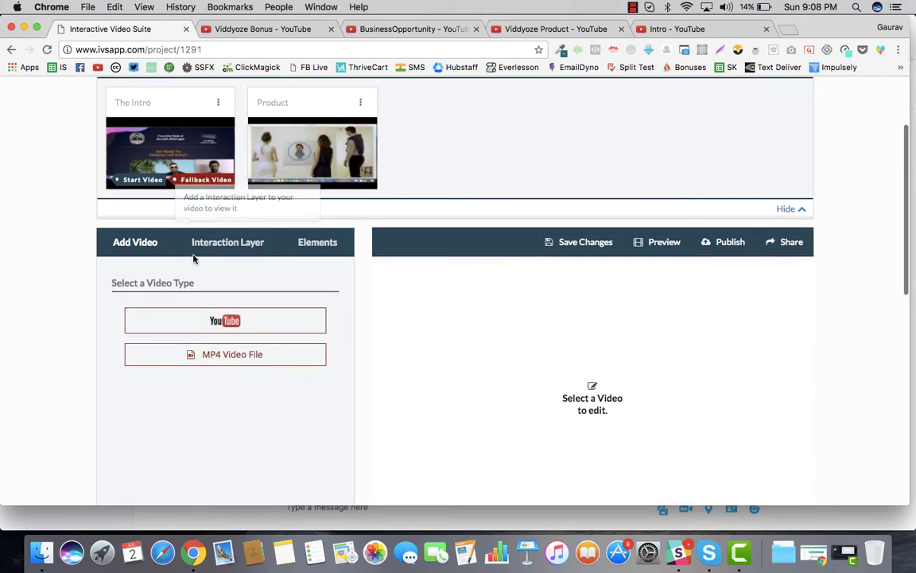
{"action": "scroll", "coordinate": [191, 191], "scroll_direction": "up", "scroll_amount": 2}
{"action": "scroll", "coordinate": [398, 82], "scroll_direction": "down", "scroll_amount": 6}
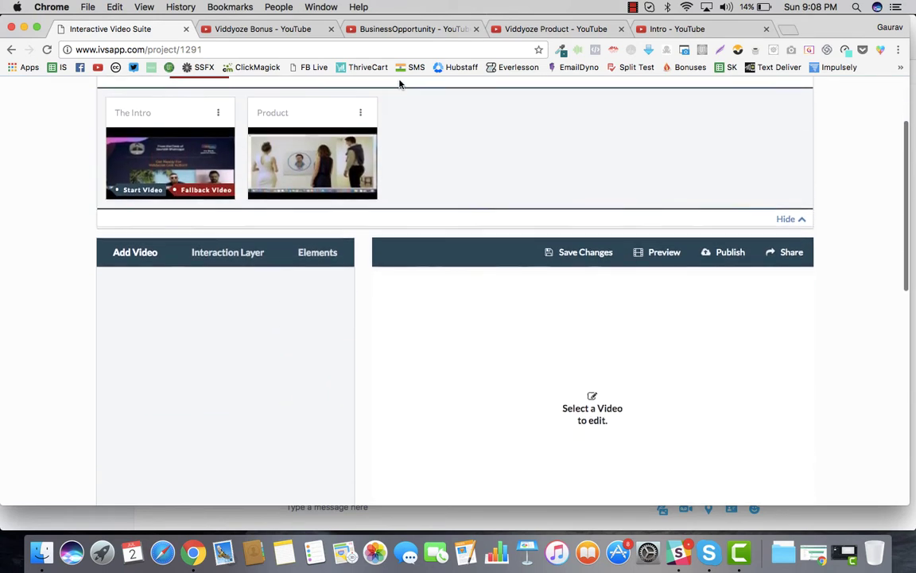
Step: Add a YouTube part named 'Business Oppotunity' with the BusinessOpportunity video URL
{"action": "left_click", "coordinate": [427, 28]}
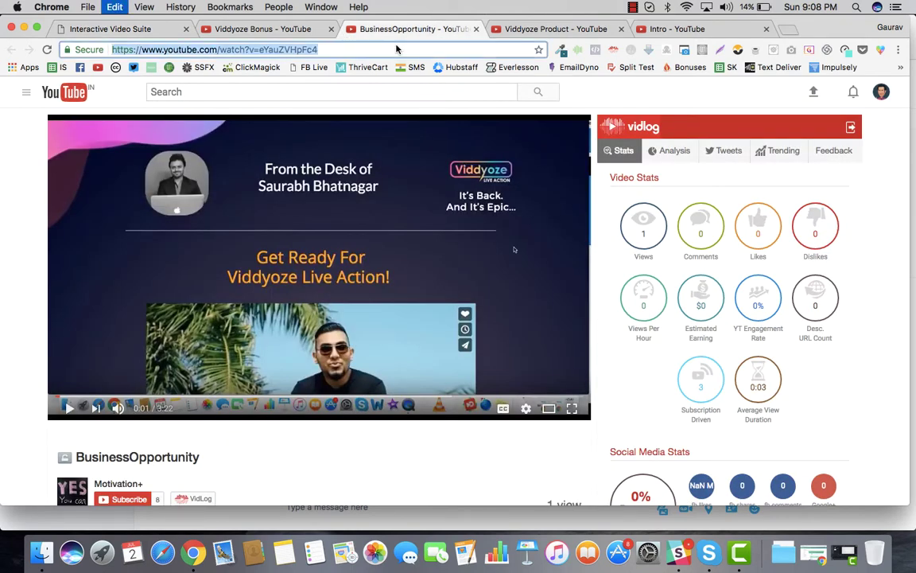
{"action": "left_click", "coordinate": [119, 29]}
{"action": "left_click", "coordinate": [195, 178]}
{"action": "left_click", "coordinate": [218, 187]}
{"action": "type", "text": "Business Oppotunity"}
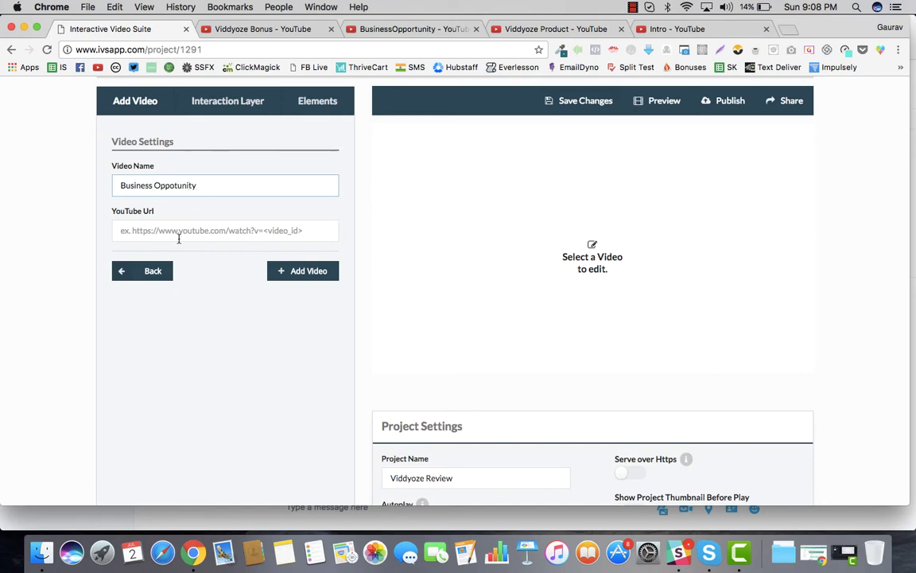
{"action": "left_click", "coordinate": [179, 236]}
{"action": "key", "text": "super+v"}
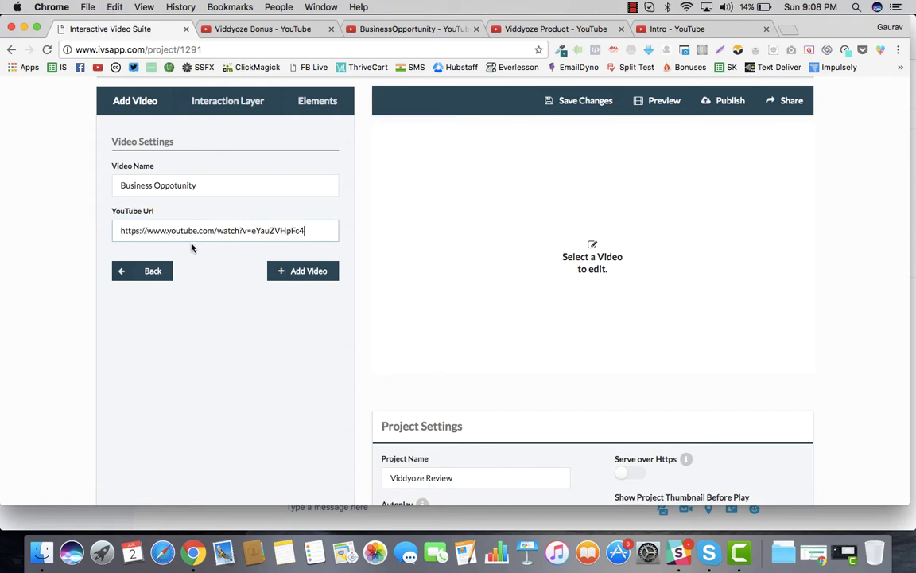
{"action": "left_click", "coordinate": [288, 272]}
{"action": "scroll", "coordinate": [289, 170], "scroll_direction": "up", "scroll_amount": 5}
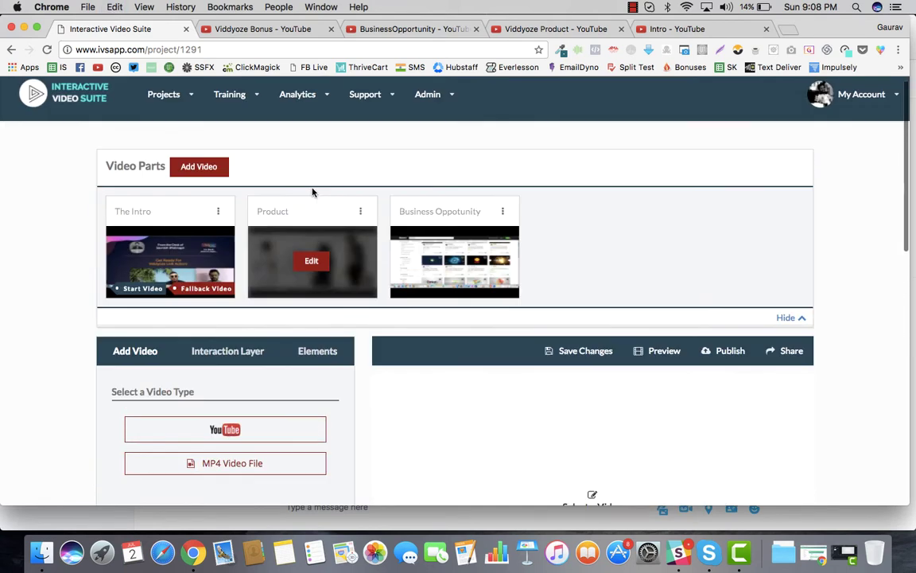
{"action": "scroll", "coordinate": [326, 180], "scroll_direction": "down", "scroll_amount": 3}
{"action": "scroll", "coordinate": [326, 180], "scroll_direction": "down", "scroll_amount": 3}
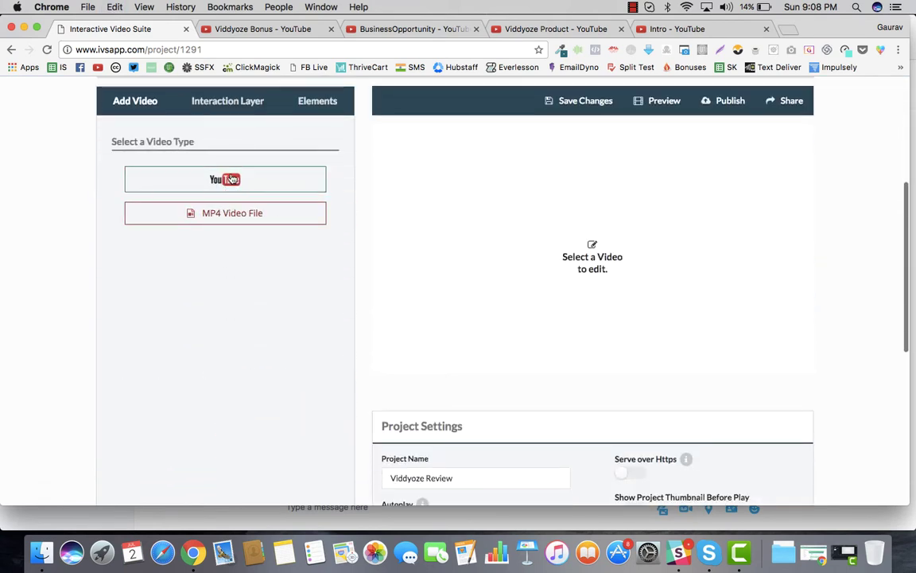
Step: Choose MP4 Video File and read, then dismiss, the Compress Video explanation
{"action": "left_click", "coordinate": [225, 213]}
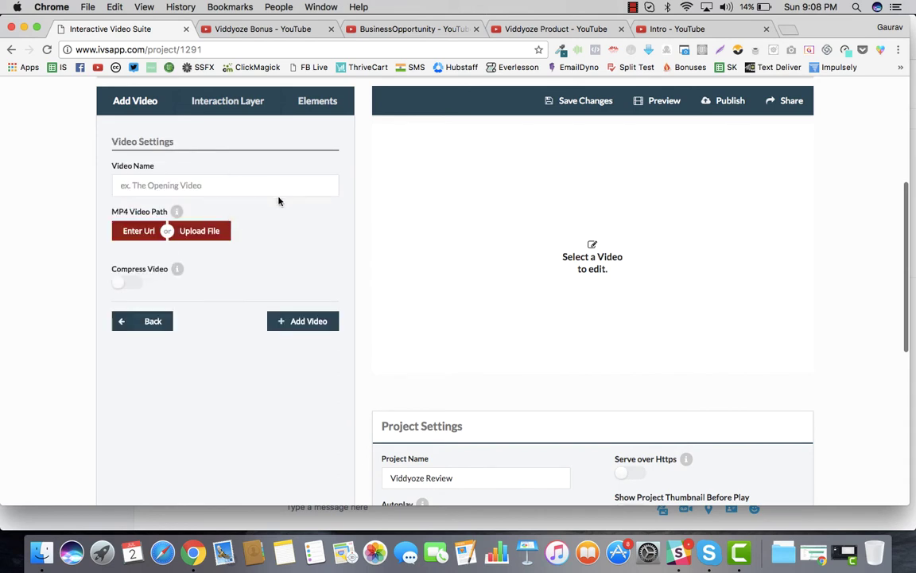
{"action": "left_click", "coordinate": [179, 271]}
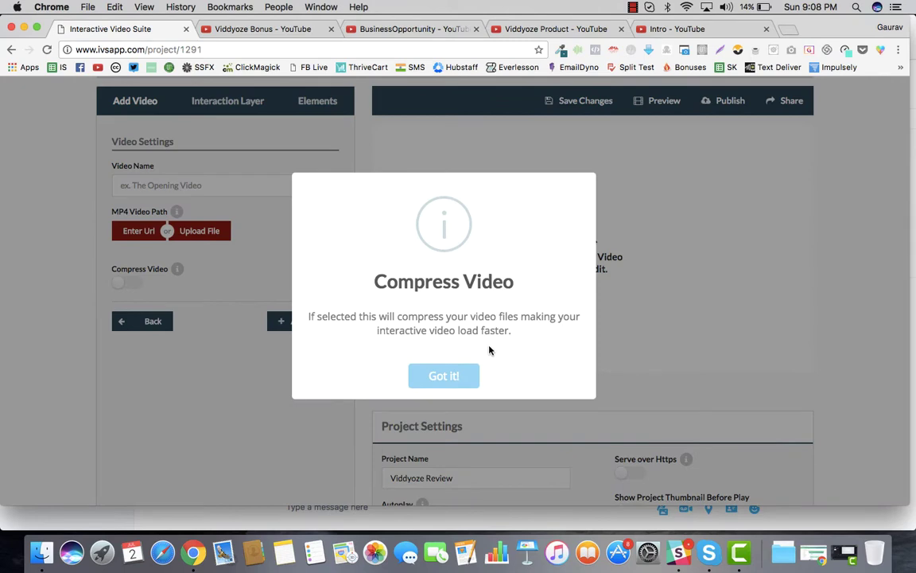
{"action": "left_click", "coordinate": [443, 376]}
{"action": "scroll", "coordinate": [257, 252], "scroll_direction": "up", "scroll_amount": 3}
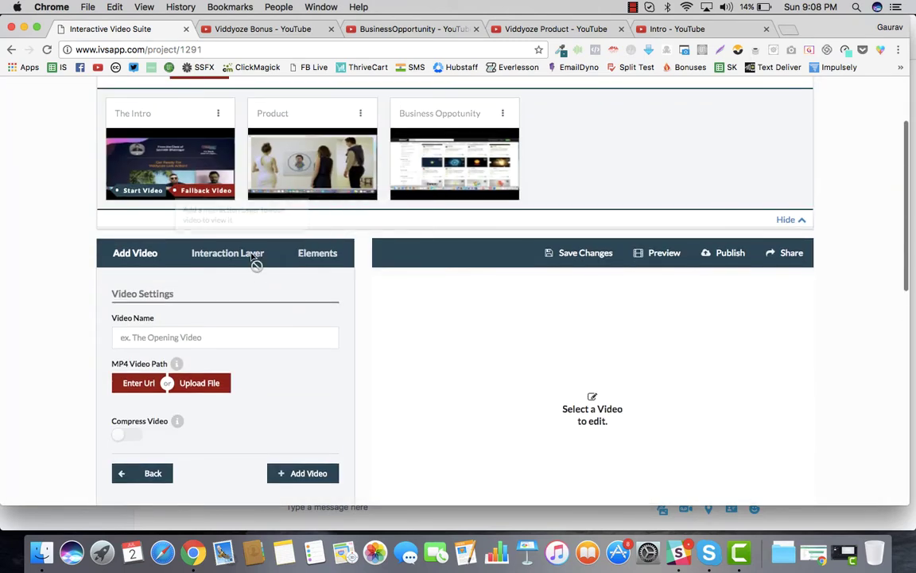
Step: Add a YouTube part named 'Bonus' with the Viddyoze Bonus video URL
{"action": "left_click", "coordinate": [149, 471]}
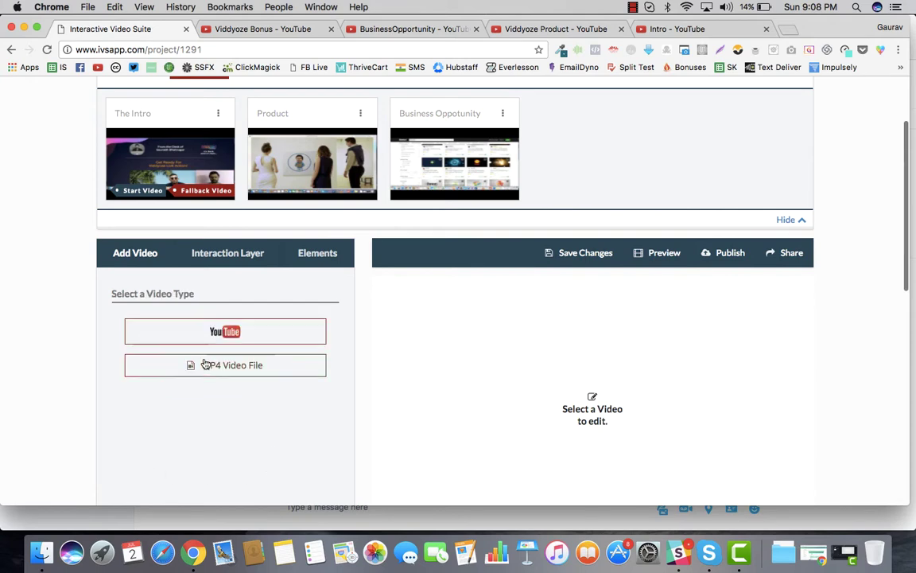
{"action": "left_click", "coordinate": [230, 334]}
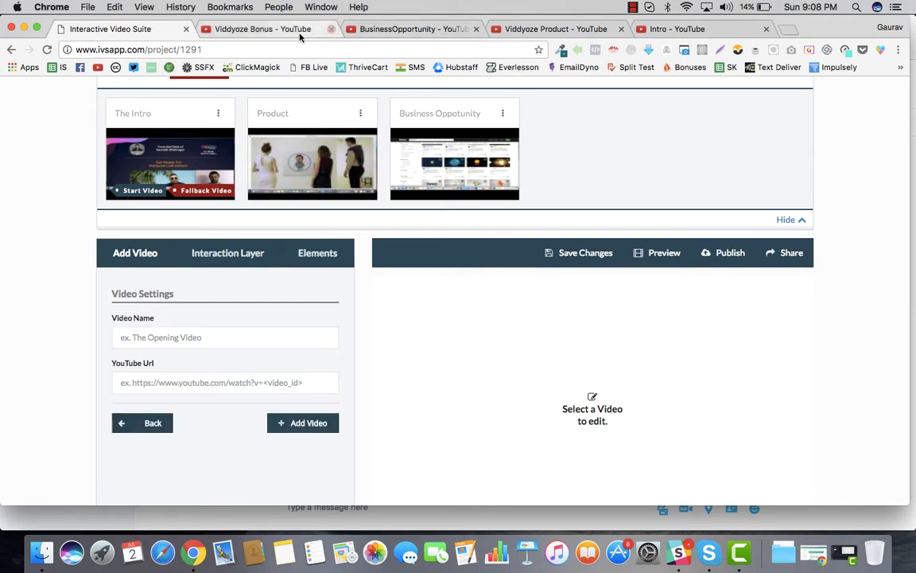
{"action": "left_click", "coordinate": [293, 37]}
{"action": "left_click", "coordinate": [116, 28]}
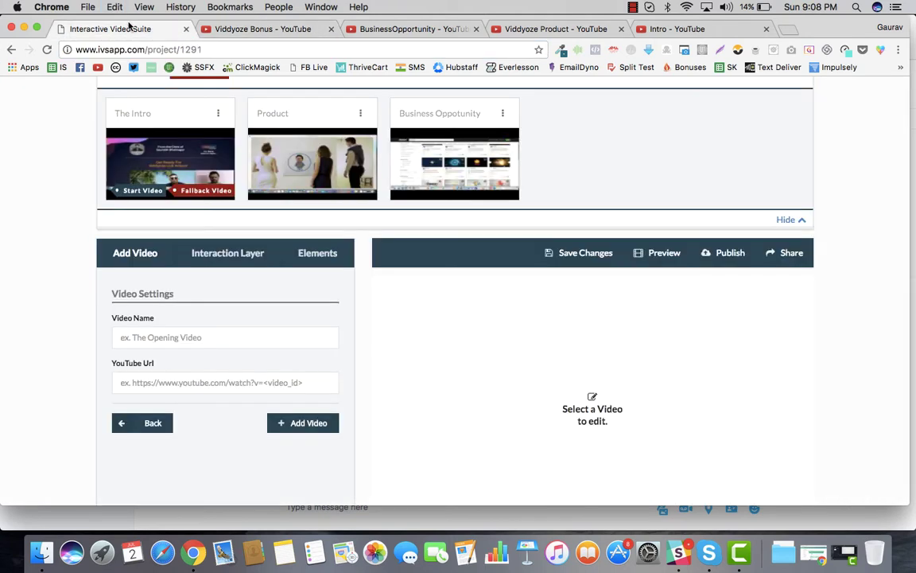
{"action": "left_click", "coordinate": [180, 334]}
{"action": "type", "text": "Bonus"}
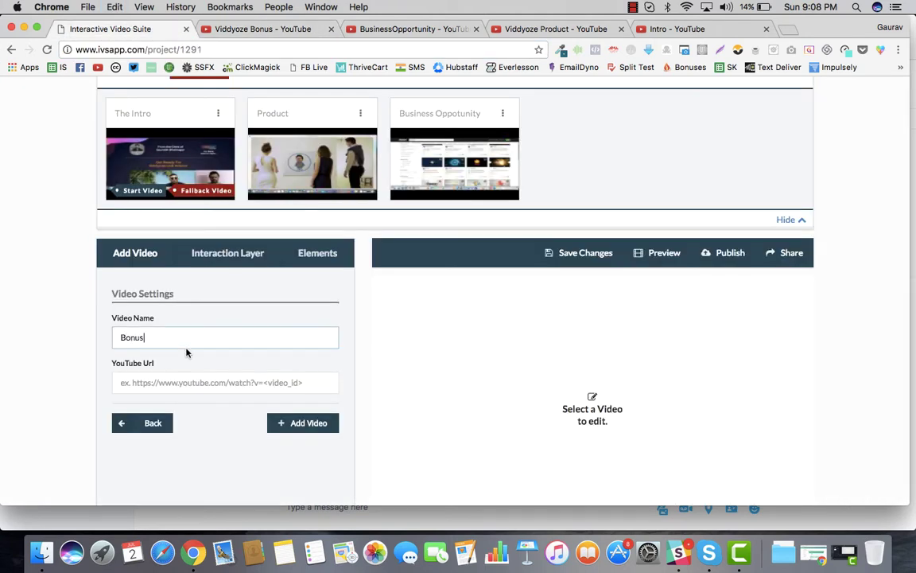
{"action": "left_click", "coordinate": [175, 374]}
{"action": "type", "text": "https://www.youtube.com/watch?v=8zDXZya9BYM"}
{"action": "left_click", "coordinate": [301, 423]}
Step: Open The Intro part for editing
{"action": "scroll", "coordinate": [318, 263], "scroll_direction": "up", "scroll_amount": 3}
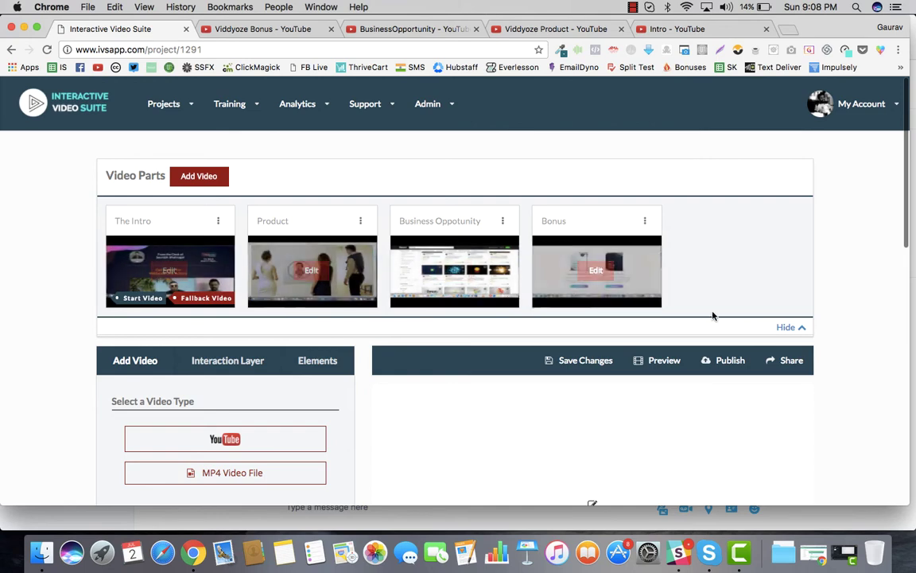
{"action": "scroll", "coordinate": [741, 274], "scroll_direction": "down", "scroll_amount": 3}
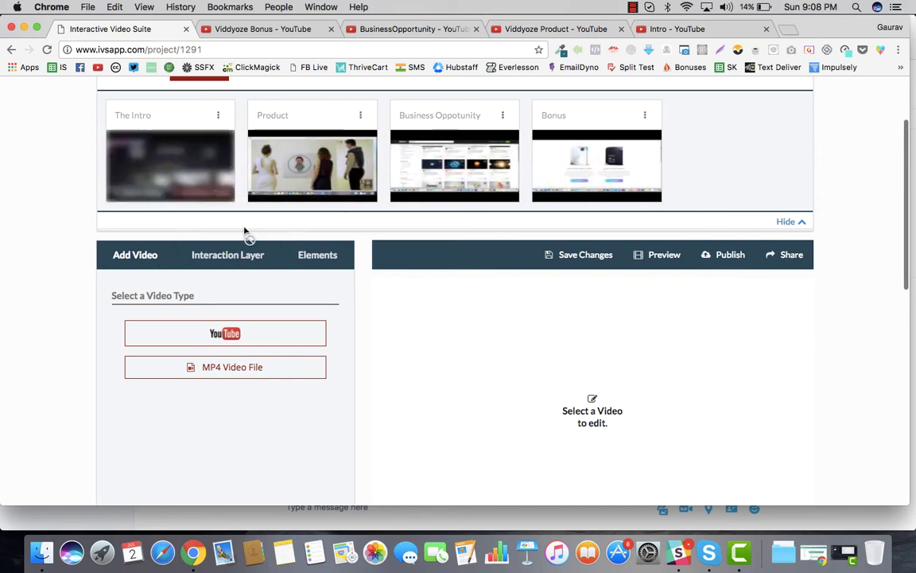
{"action": "left_click", "coordinate": [168, 165]}
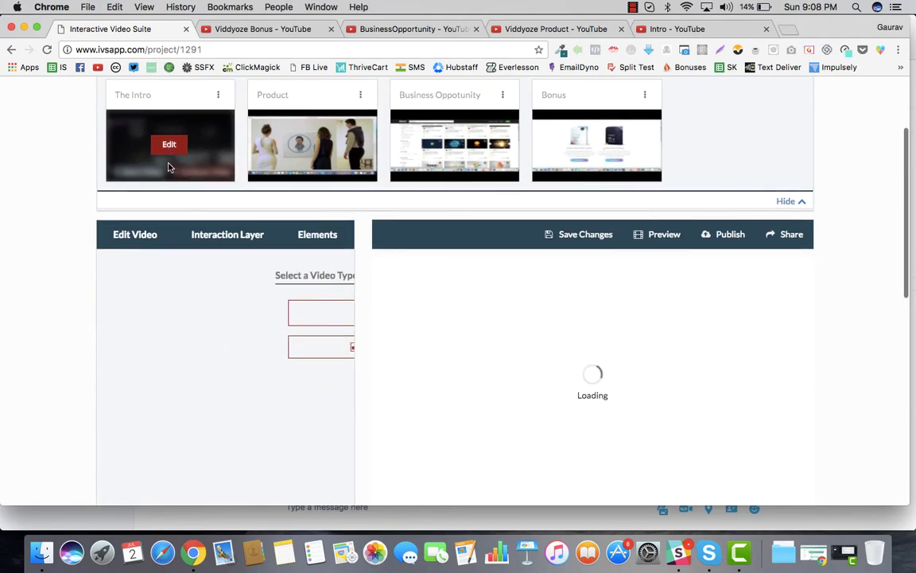
{"action": "scroll", "coordinate": [168, 168], "scroll_direction": "up", "scroll_amount": 8}
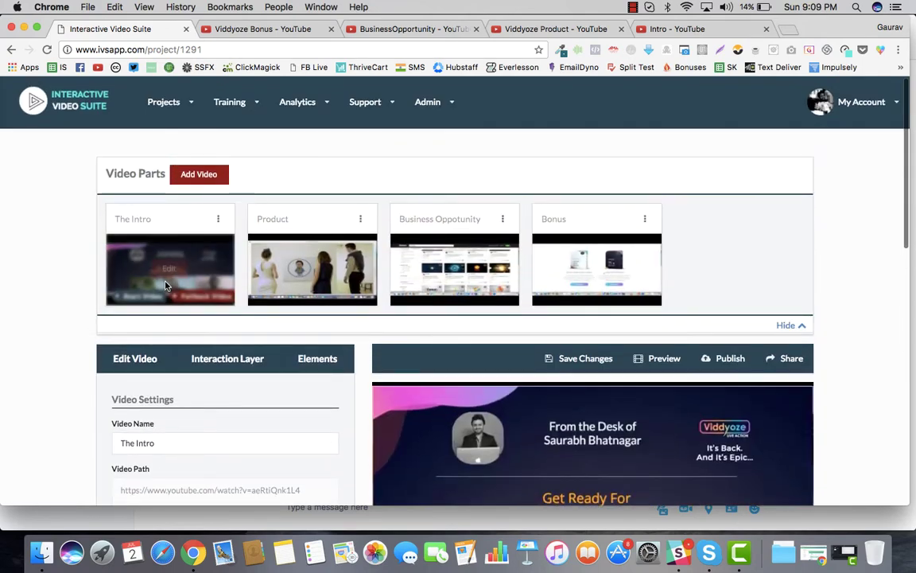
{"action": "scroll", "coordinate": [221, 324], "scroll_direction": "down", "scroll_amount": 5}
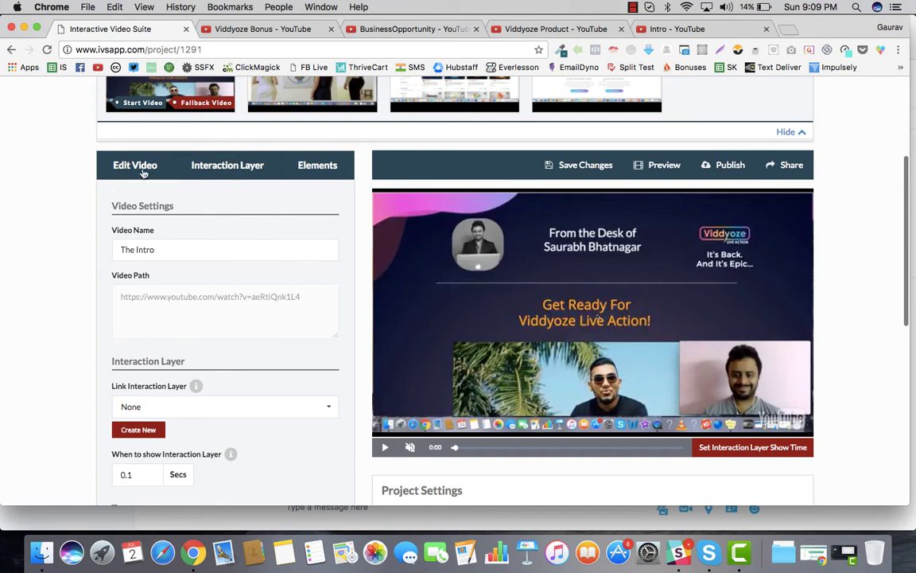
{"action": "left_click", "coordinate": [234, 164]}
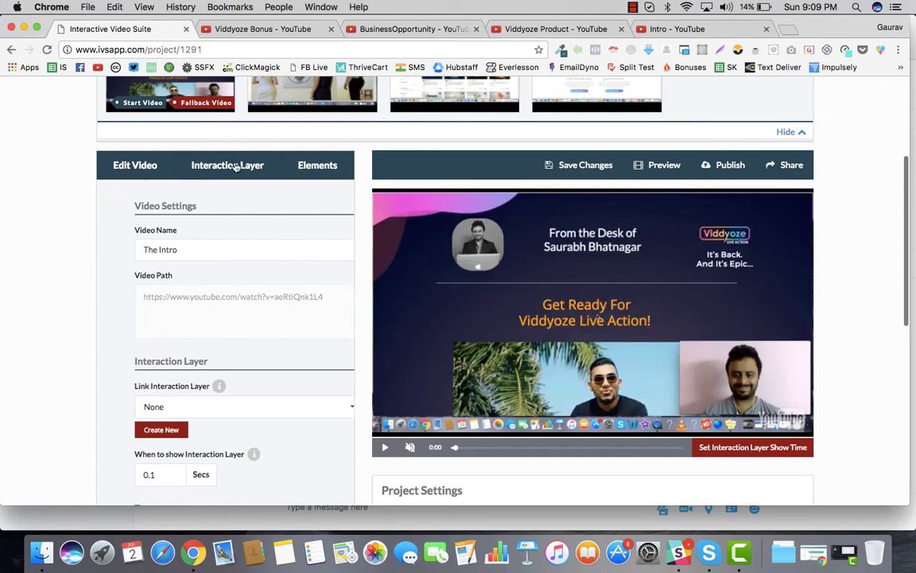
{"action": "left_click", "coordinate": [138, 177]}
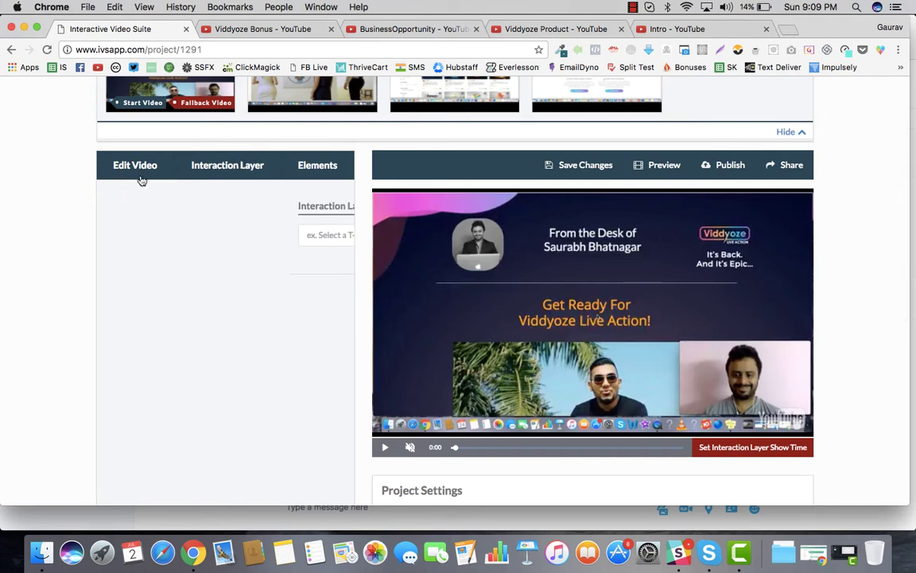
{"action": "scroll", "coordinate": [245, 316], "scroll_direction": "down", "scroll_amount": 2}
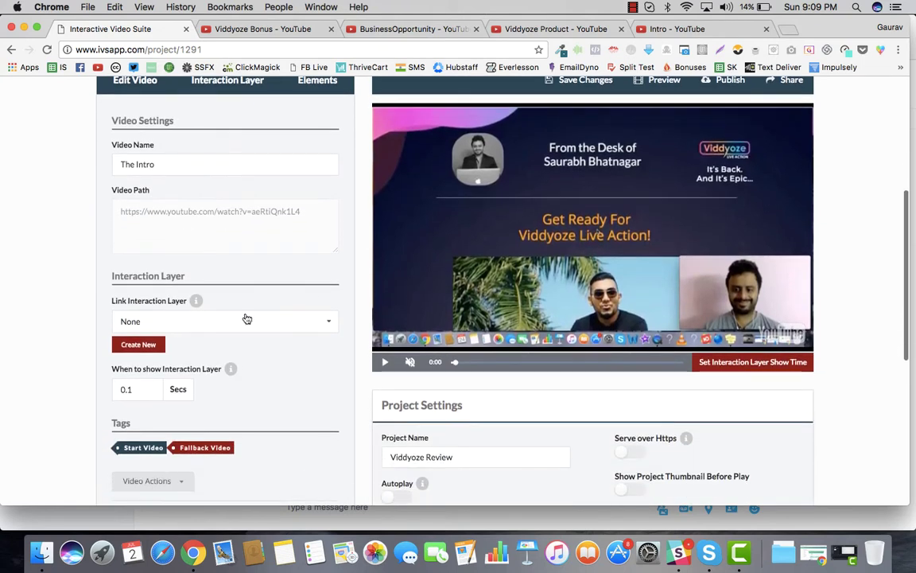
{"action": "scroll", "coordinate": [193, 228], "scroll_direction": "down", "scroll_amount": 3}
{"action": "left_click", "coordinate": [180, 219]}
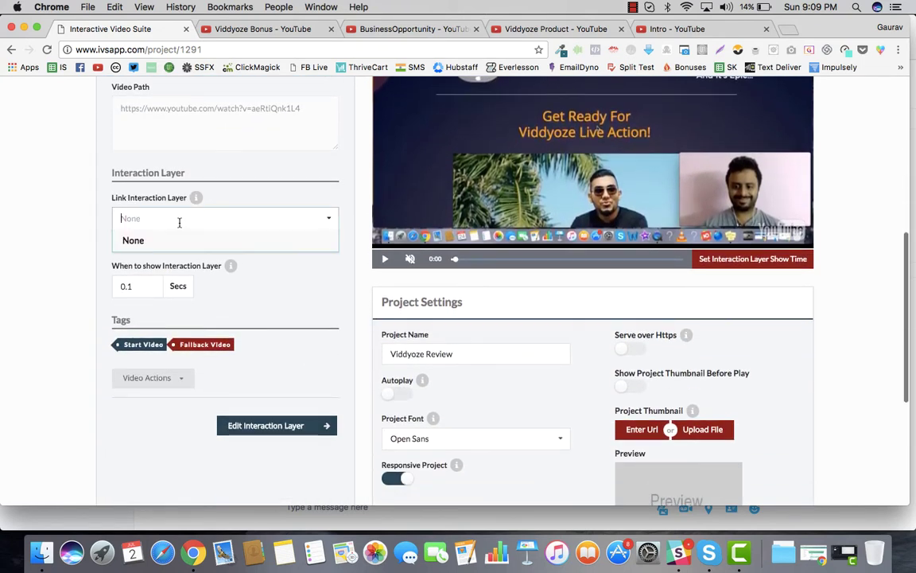
{"action": "left_click", "coordinate": [340, 296]}
{"action": "left_click", "coordinate": [129, 248]}
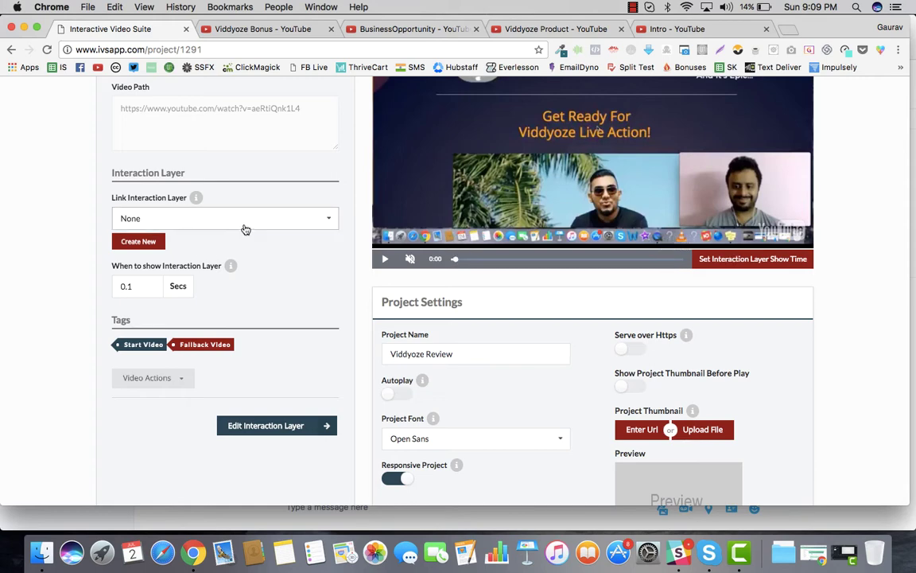
{"action": "scroll", "coordinate": [262, 207], "scroll_direction": "up", "scroll_amount": 5}
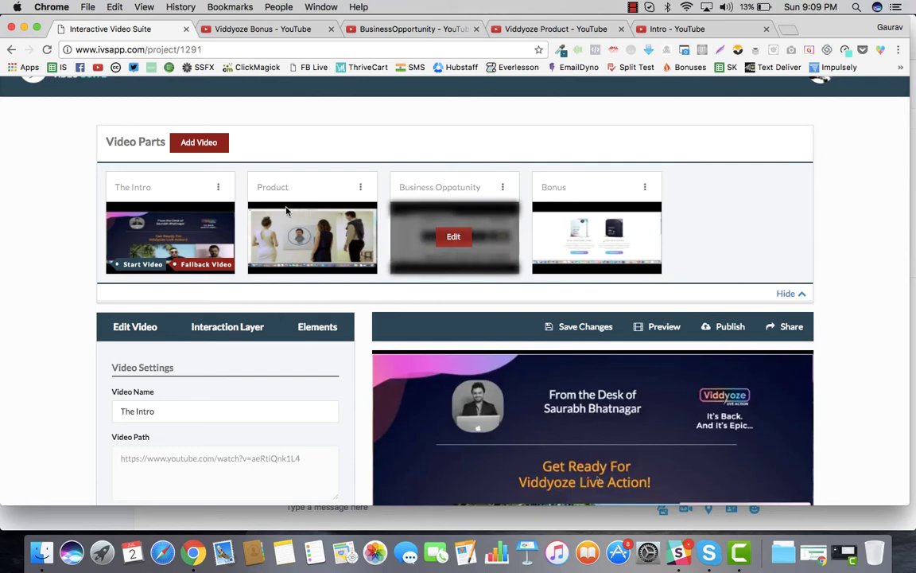
Step: Add an interaction layer named 'Intro Interaction Layer' for The Intro
{"action": "scroll", "coordinate": [257, 272], "scroll_direction": "down", "scroll_amount": 5}
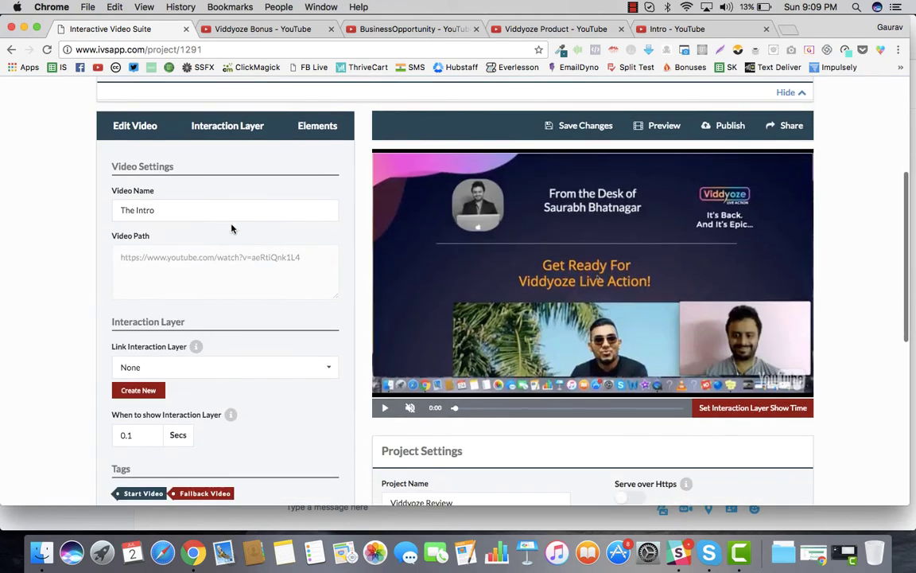
{"action": "scroll", "coordinate": [231, 229], "scroll_direction": "down", "scroll_amount": 2}
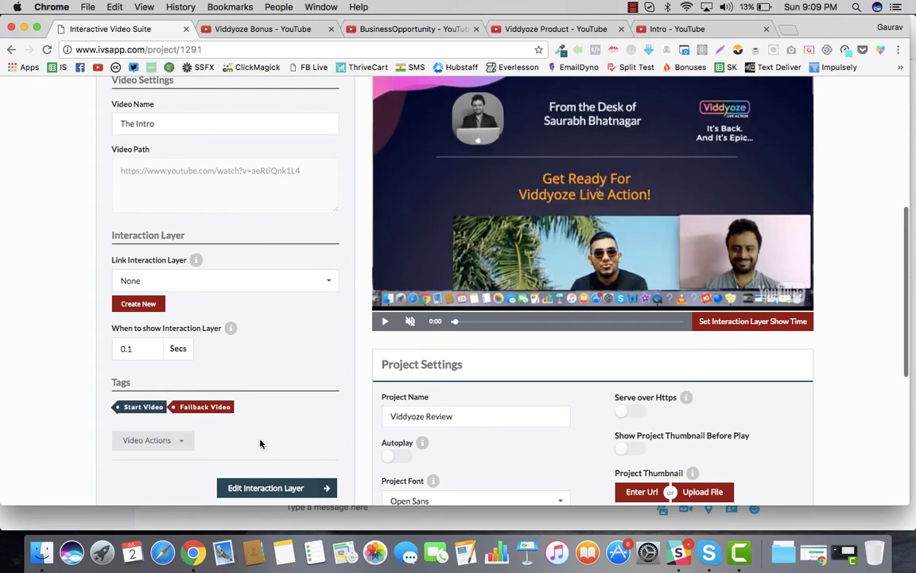
{"action": "scroll", "coordinate": [260, 443], "scroll_direction": "down", "scroll_amount": 3}
{"action": "left_click", "coordinate": [272, 369]}
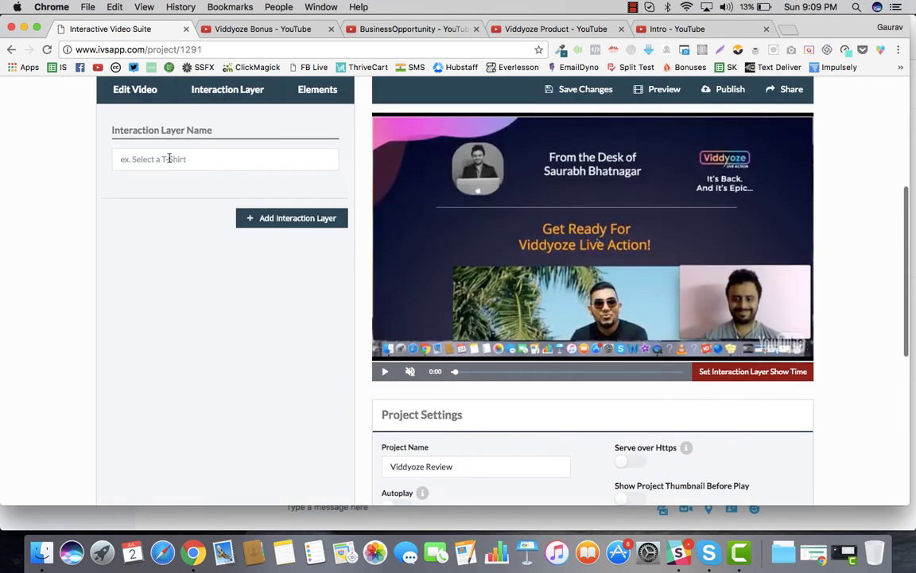
{"action": "left_click", "coordinate": [169, 160]}
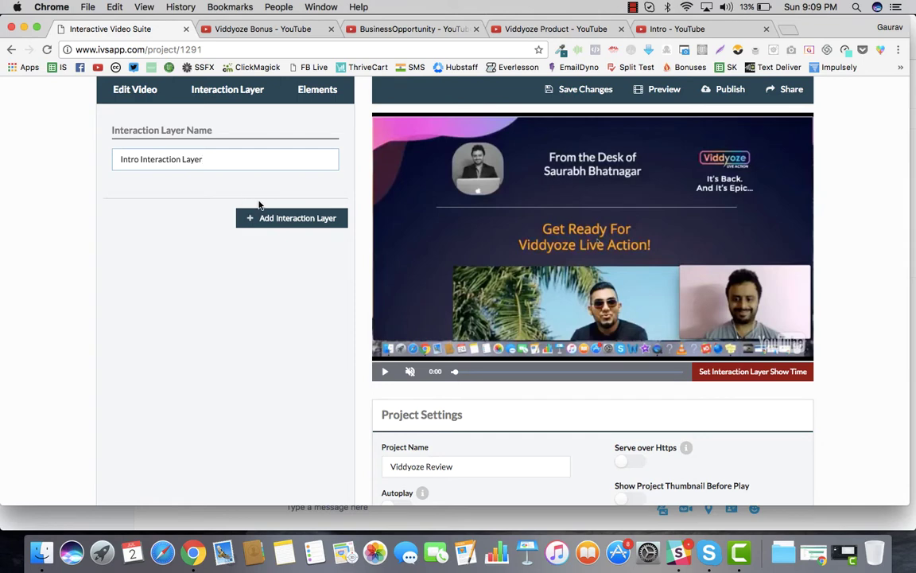
{"action": "scroll", "coordinate": [271, 221], "scroll_direction": "up", "scroll_amount": 3}
{"action": "left_click", "coordinate": [304, 356]}
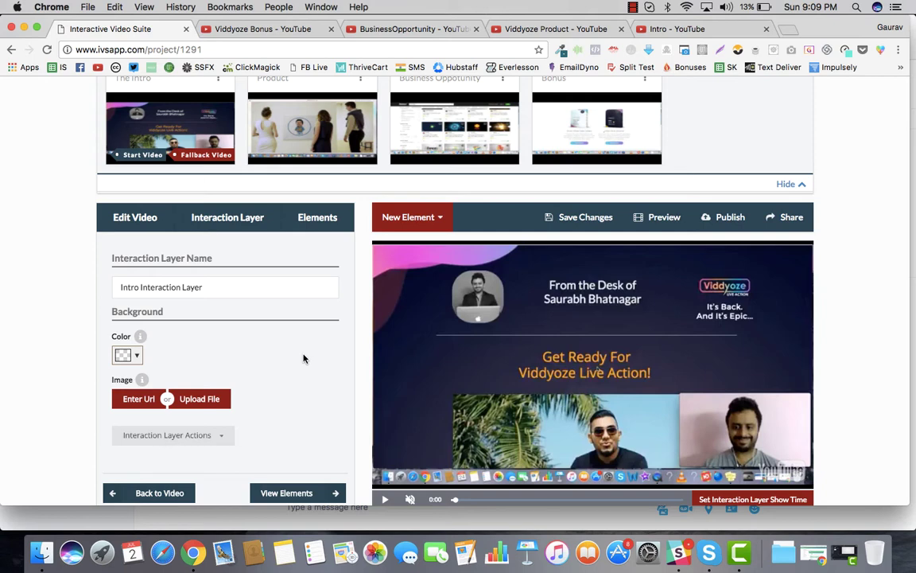
{"action": "scroll", "coordinate": [303, 358], "scroll_direction": "down", "scroll_amount": 2}
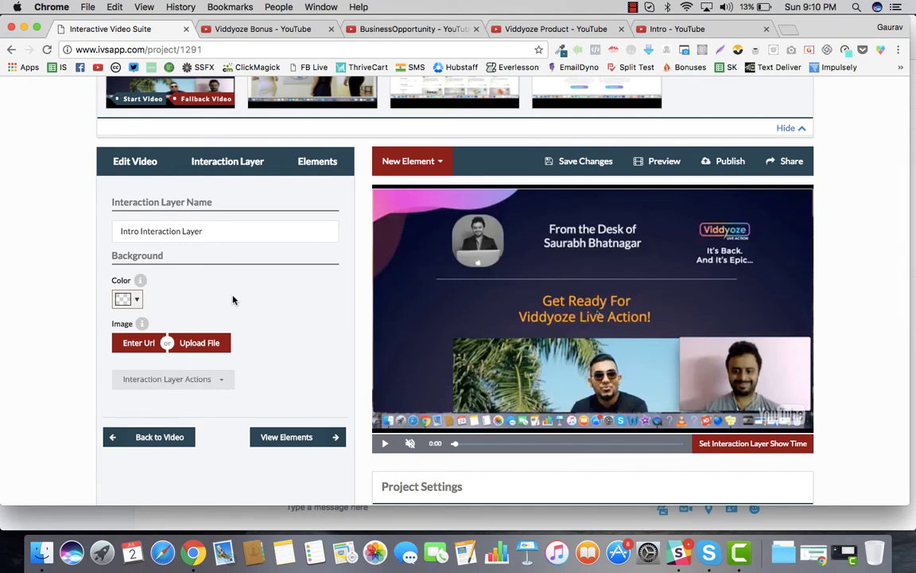
Step: Set the layer's background colour to a semi-transparent near-black
{"action": "left_click", "coordinate": [137, 299]}
{"action": "mouse_move", "coordinate": [154, 326]}
{"action": "left_mouse_down"}
{"action": "mouse_move", "coordinate": [204, 317]}
{"action": "mouse_move", "coordinate": [186, 319]}
{"action": "mouse_move", "coordinate": [196, 316]}
{"action": "left_mouse_up"}
{"action": "left_click_drag", "start_coordinate": [130, 415], "coordinate": [156, 415]}
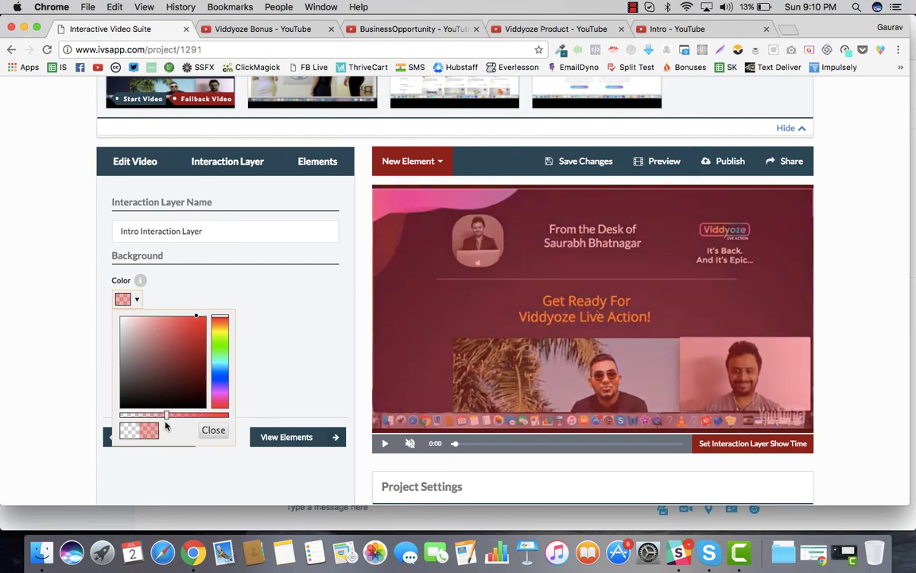
{"action": "mouse_move", "coordinate": [174, 351]}
{"action": "left_mouse_down"}
{"action": "mouse_move", "coordinate": [213, 433]}
{"action": "mouse_move", "coordinate": [185, 416]}
{"action": "mouse_move", "coordinate": [205, 418]}
{"action": "mouse_move", "coordinate": [188, 418]}
{"action": "left_mouse_up"}
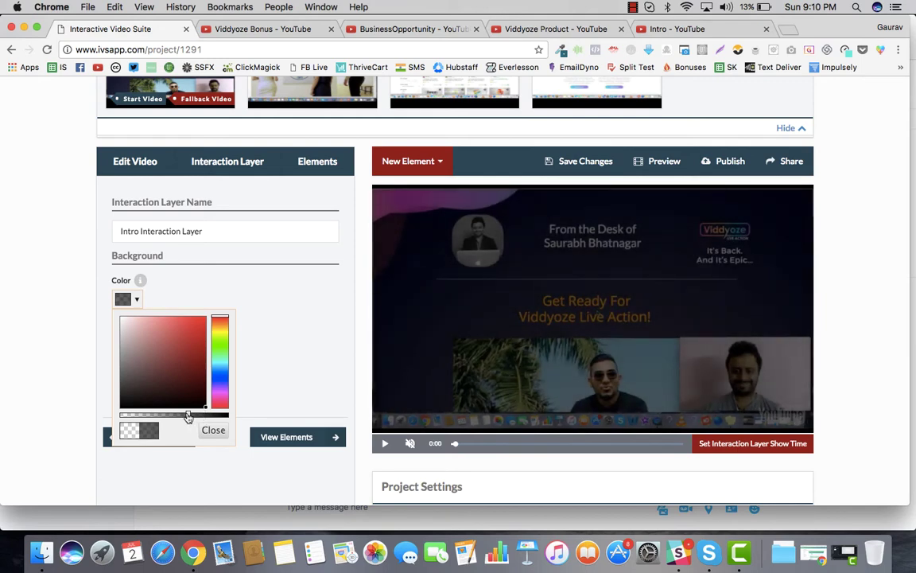
{"action": "left_click", "coordinate": [285, 351]}
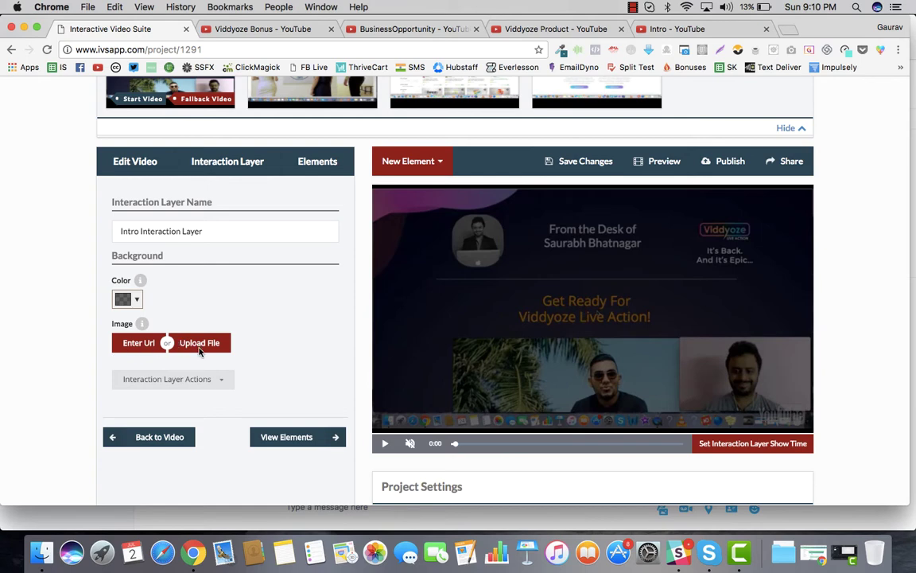
Step: Scrub the intro to 0:15 and set When to show Interaction Layer to 15 seconds
{"action": "left_click", "coordinate": [204, 380]}
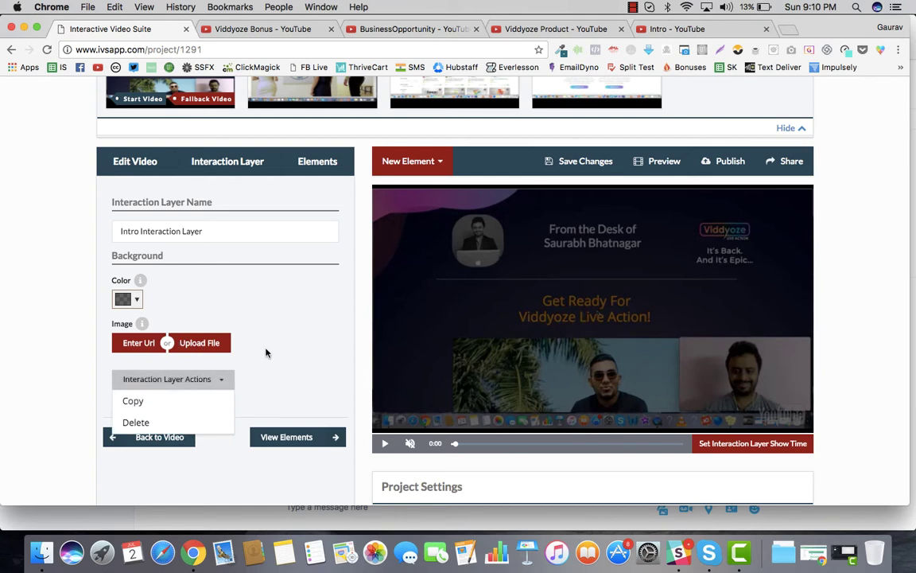
{"action": "left_click", "coordinate": [241, 318]}
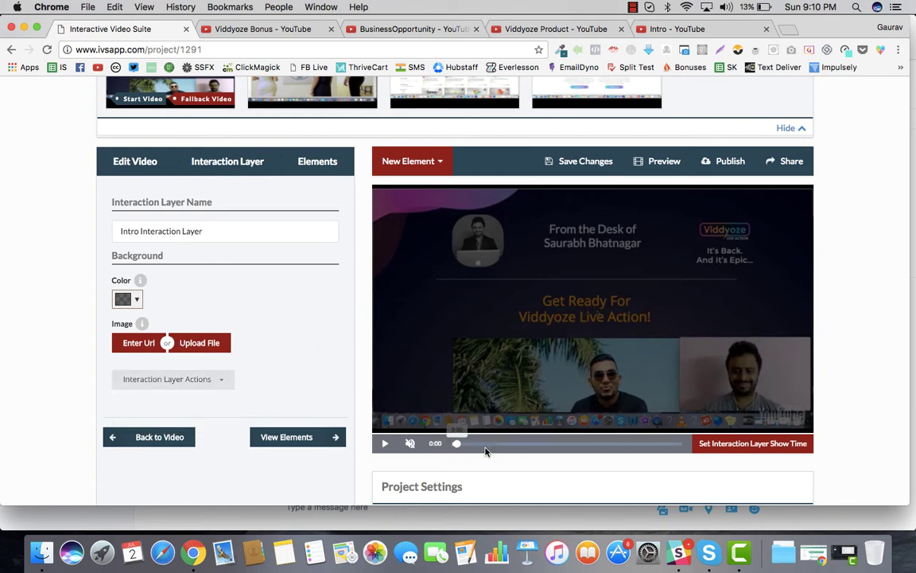
{"action": "left_click_drag", "start_coordinate": [456, 443], "coordinate": [661, 447]}
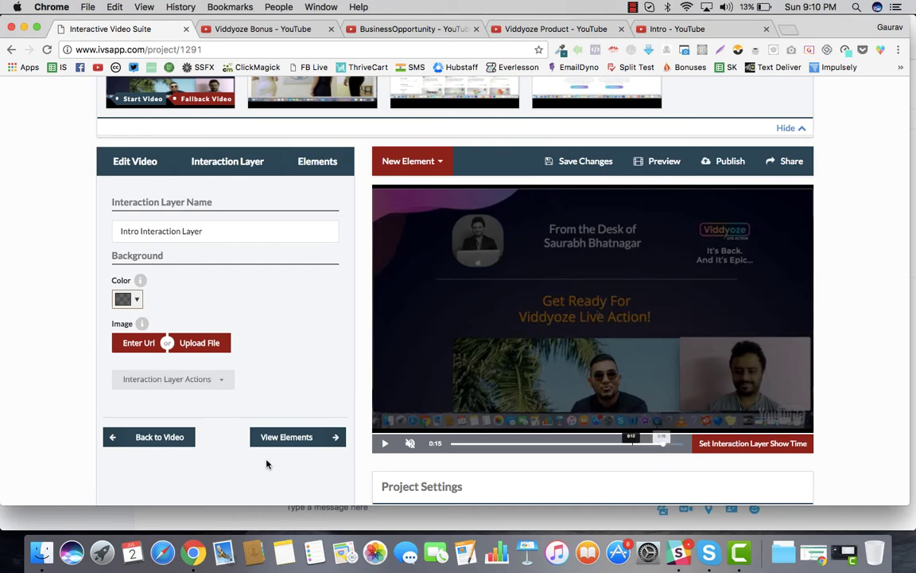
{"action": "left_click", "coordinate": [151, 436]}
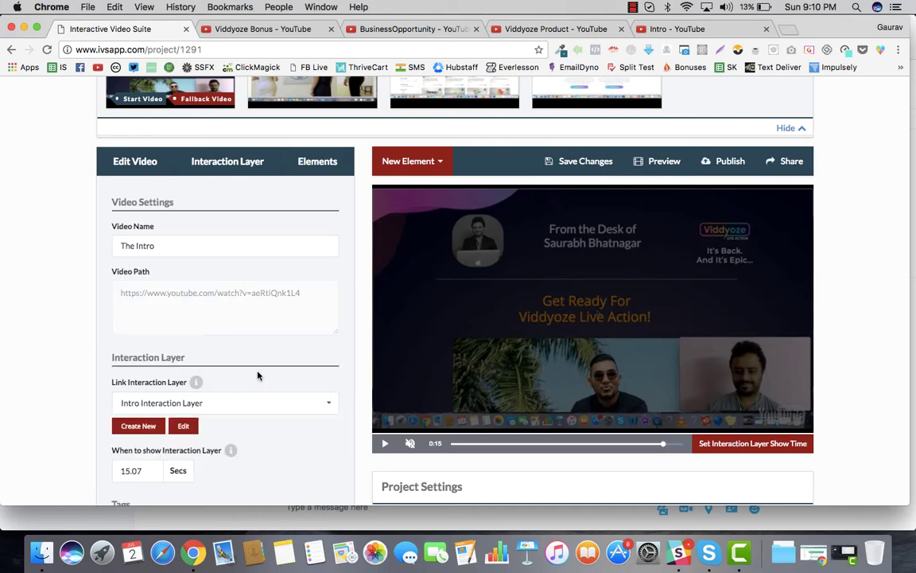
{"action": "scroll", "coordinate": [156, 338], "scroll_direction": "down", "scroll_amount": 3}
{"action": "left_click", "coordinate": [153, 327]}
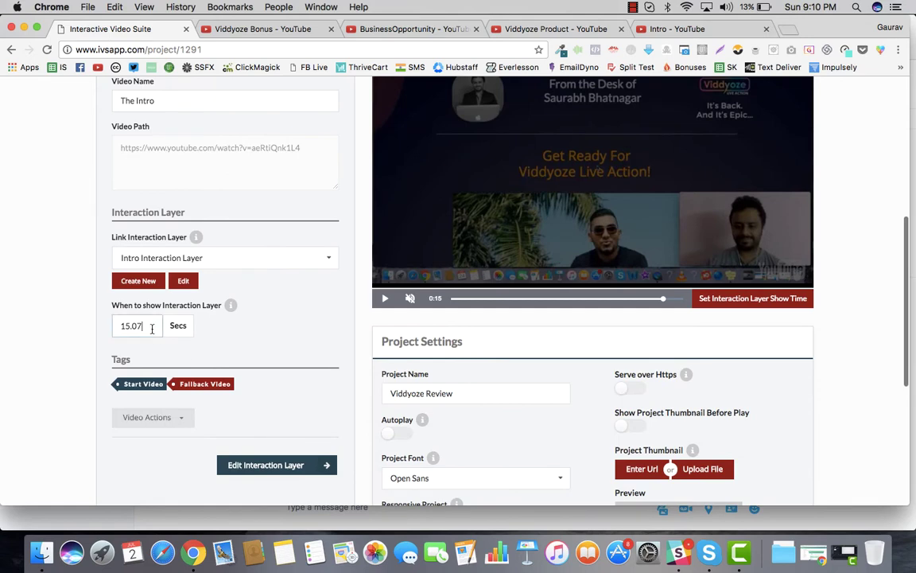
{"action": "key", "text": "BackSpace"}
{"action": "left_click", "coordinate": [57, 351]}
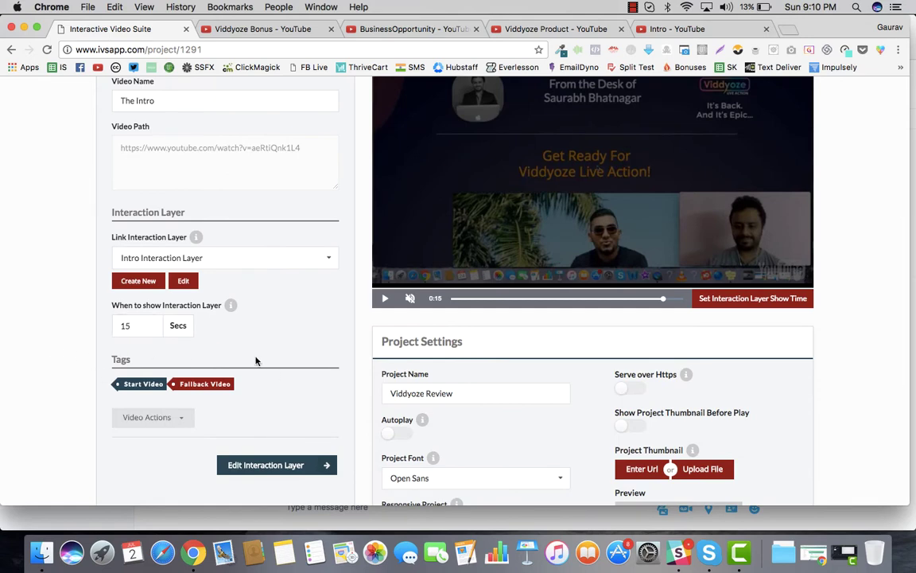
{"action": "scroll", "coordinate": [232, 290], "scroll_direction": "up", "scroll_amount": 5}
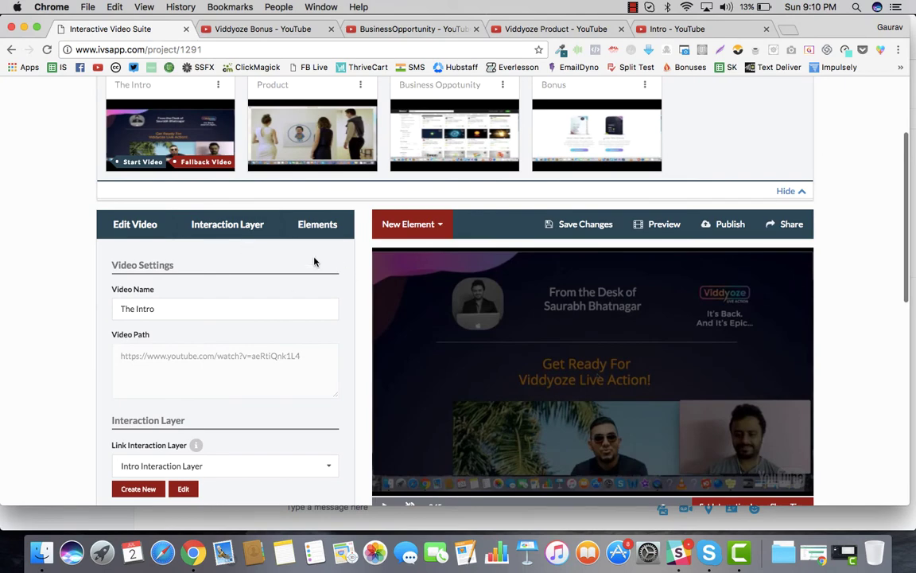
Step: Add a Clickable Image element, My Clickable Image, from the layer's Elements tab
{"action": "left_click", "coordinate": [247, 226]}
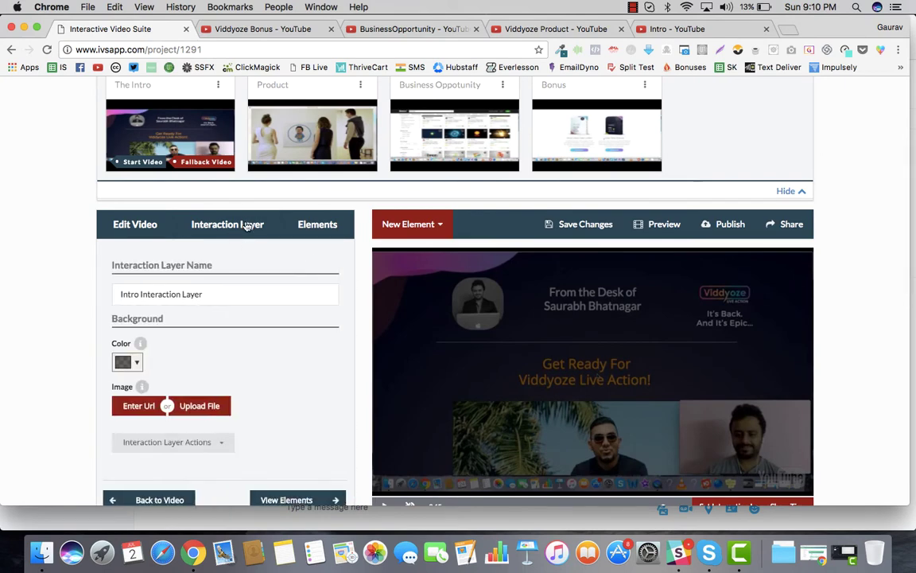
{"action": "scroll", "coordinate": [255, 311], "scroll_direction": "down", "scroll_amount": 4}
{"action": "scroll", "coordinate": [255, 311], "scroll_direction": "up", "scroll_amount": 3}
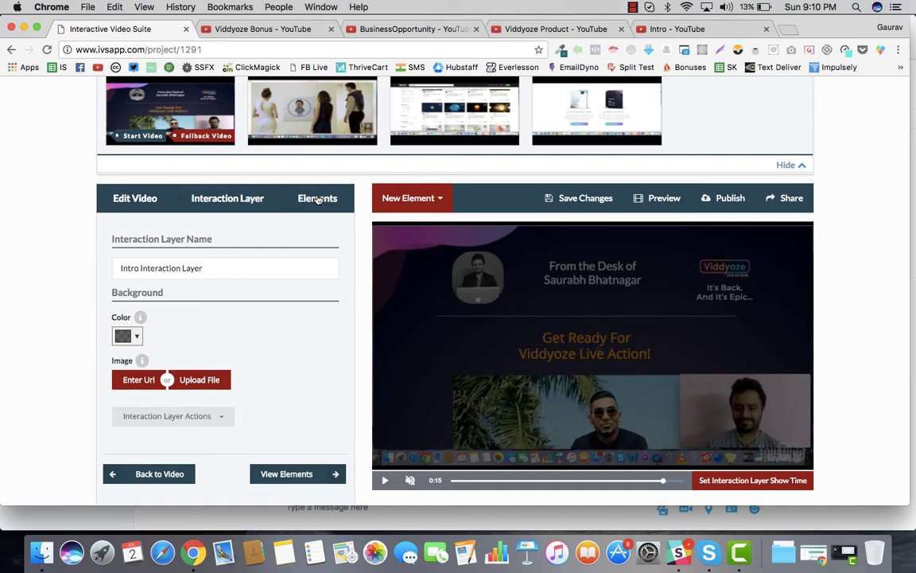
{"action": "left_click", "coordinate": [317, 199]}
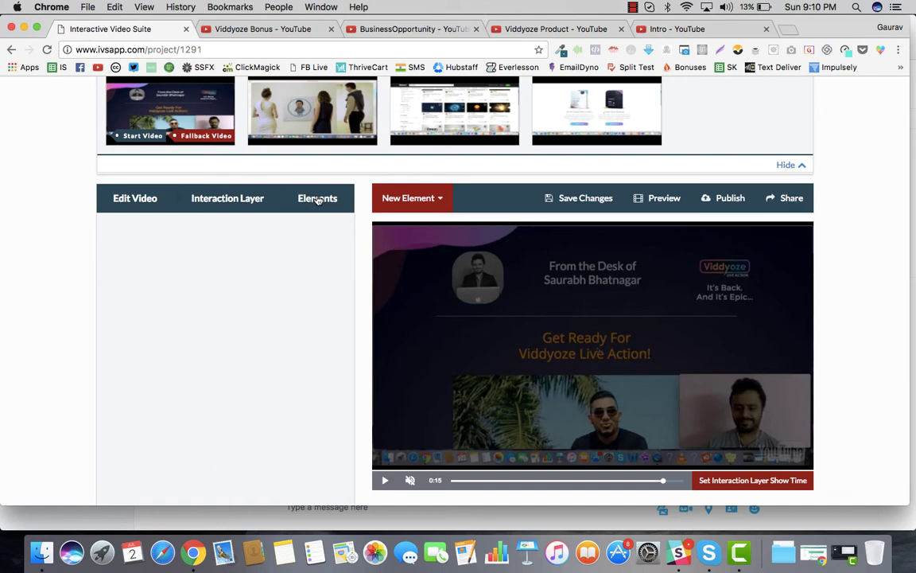
{"action": "left_click", "coordinate": [413, 201]}
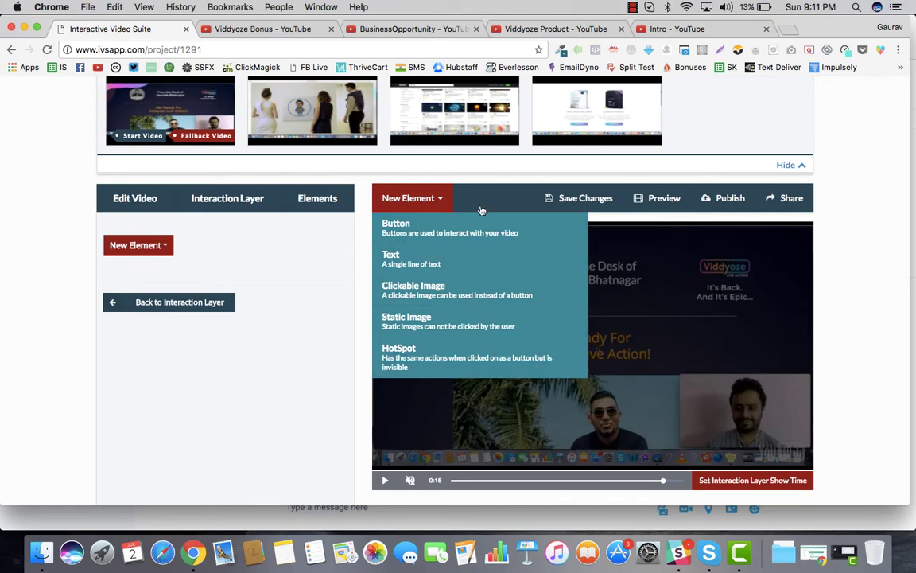
{"action": "left_click", "coordinate": [269, 264]}
{"action": "left_click", "coordinate": [138, 245]}
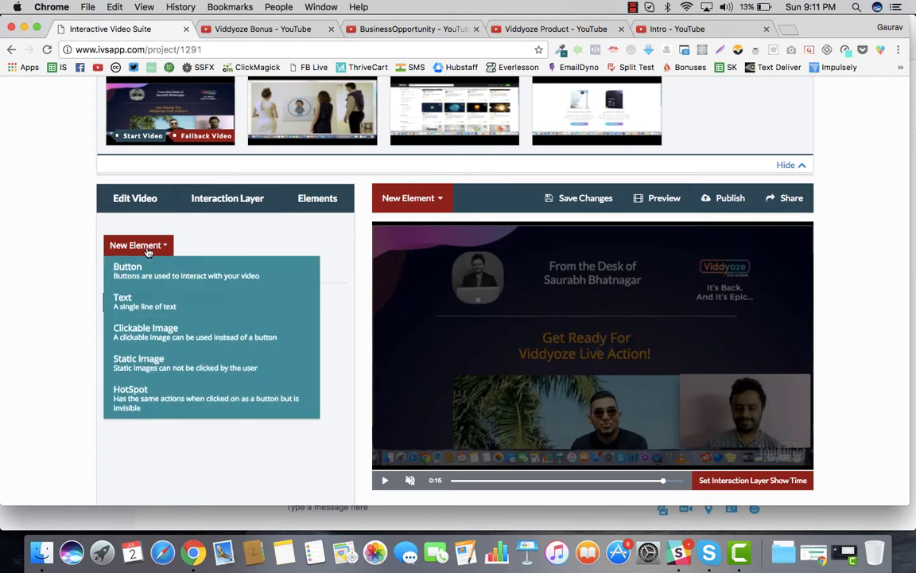
{"action": "left_click", "coordinate": [165, 342]}
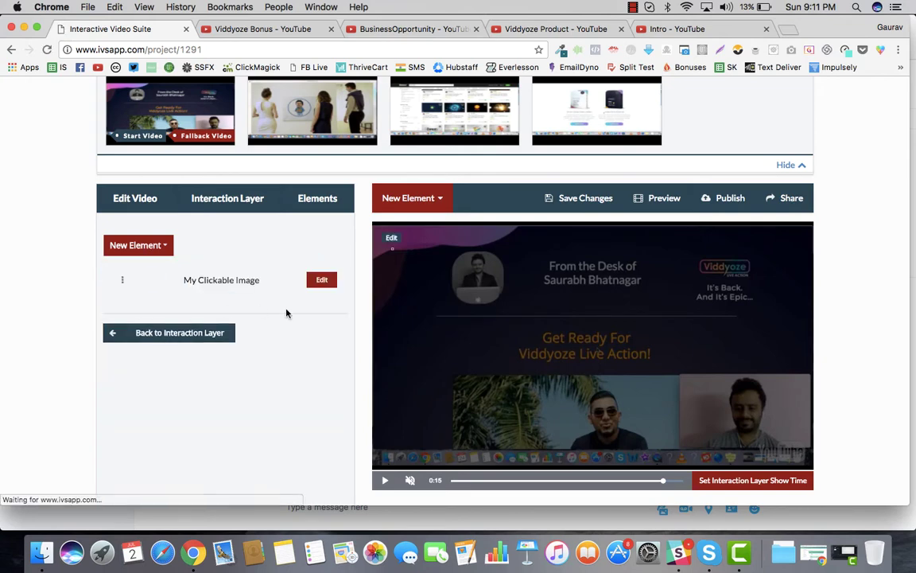